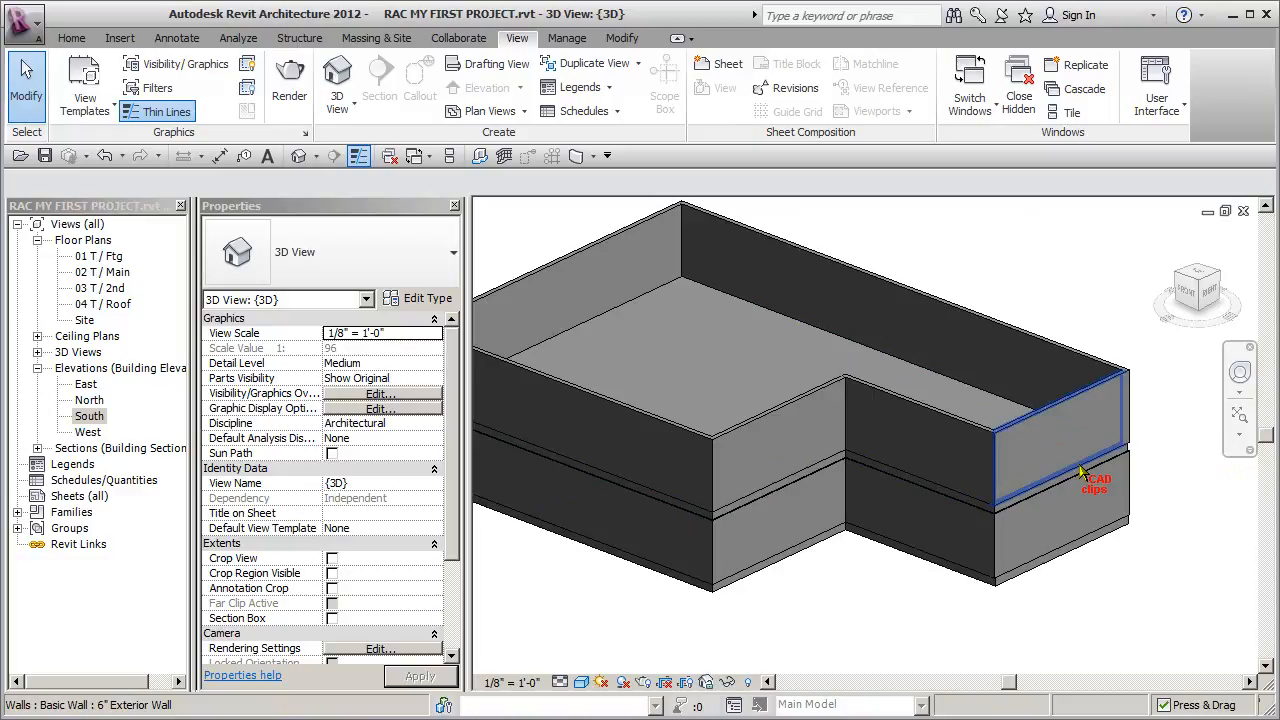
# - Open the layer structure of the second-floor wall's 6" Exterior Wall type and show the wall's base in the section preview
pyautogui.click(1068, 415)
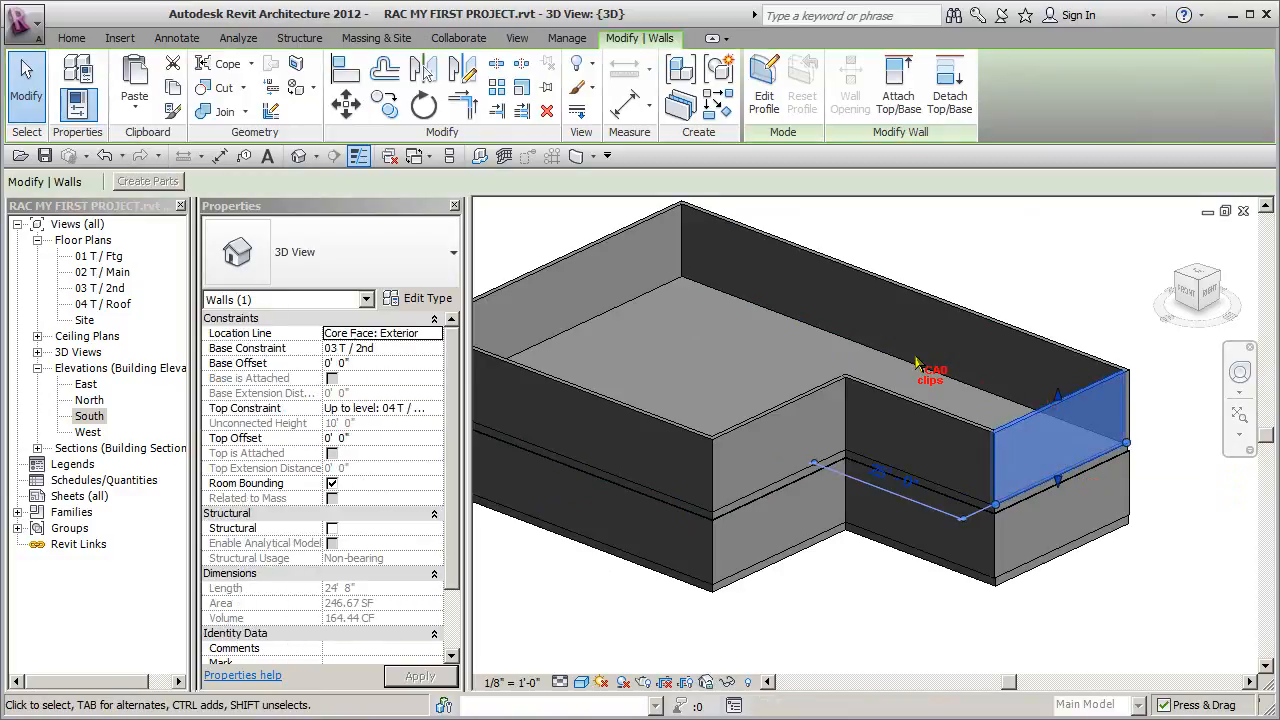
pyautogui.click(434, 304)
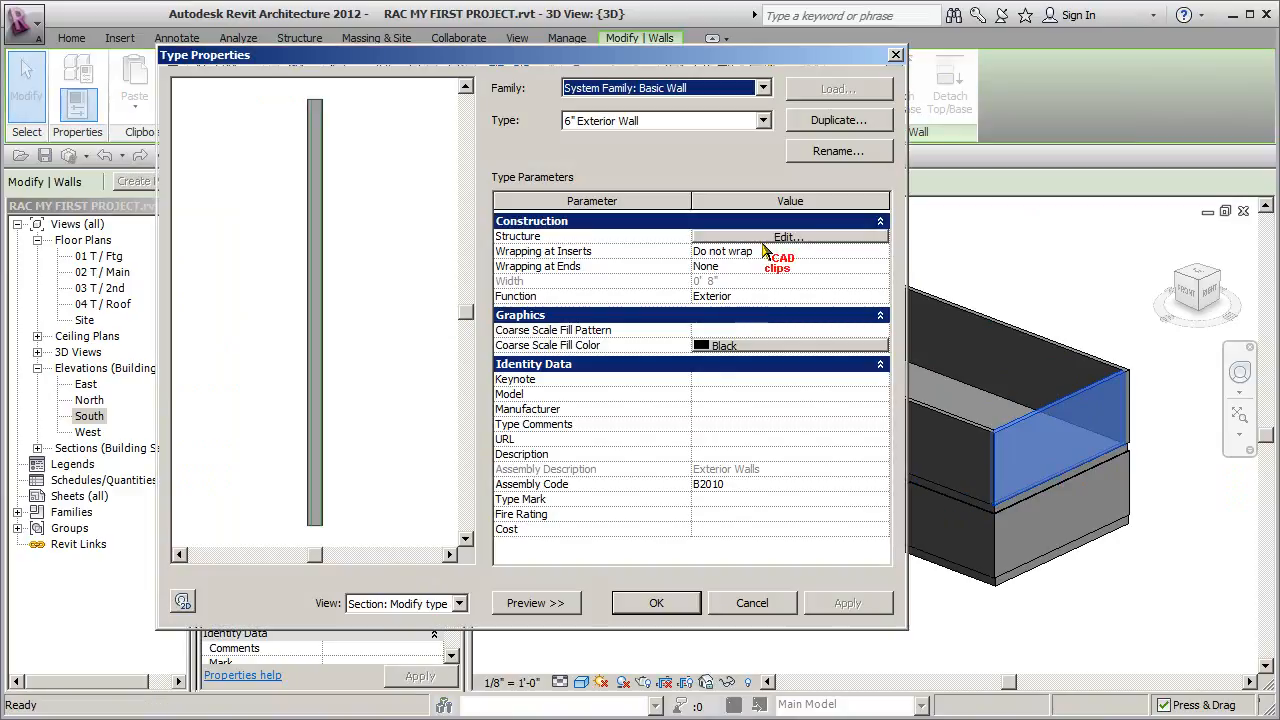
pyautogui.click(775, 237)
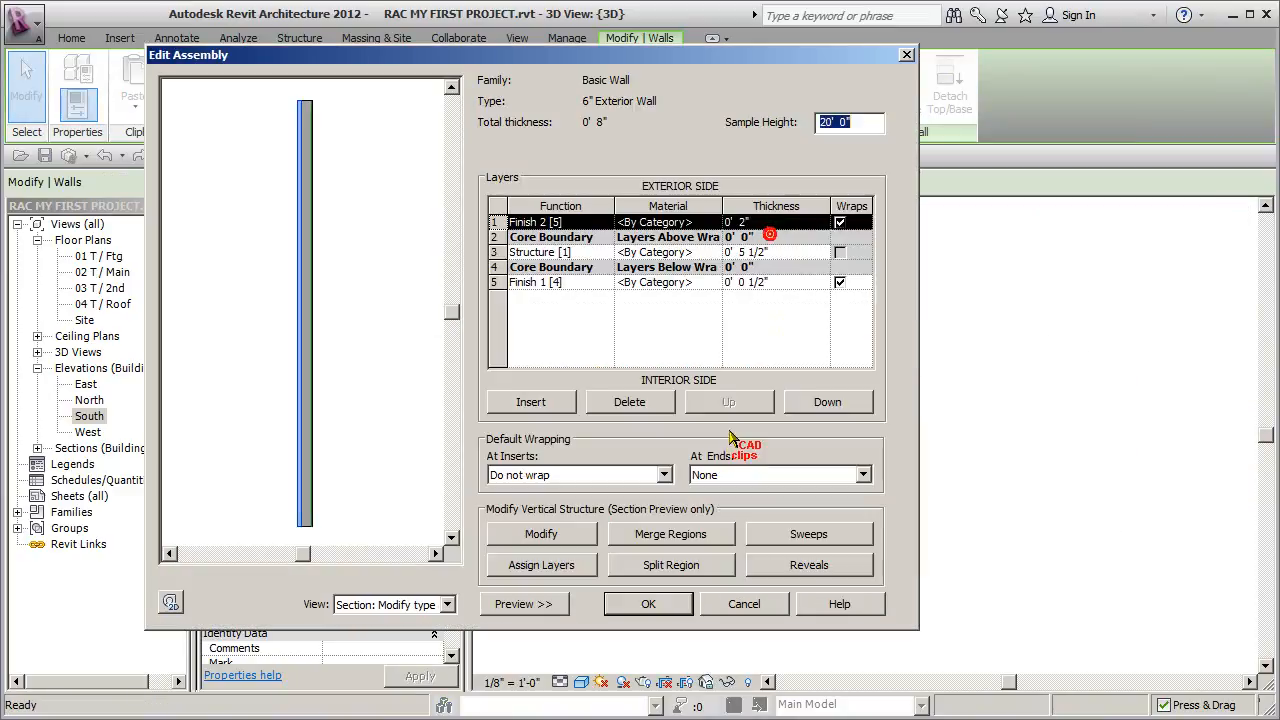
pyautogui.click(346, 480)
pyautogui.moveTo(316, 499); pyautogui.dragTo(345, 404, button='middle')
pyautogui.scroll(5, 349, 429)
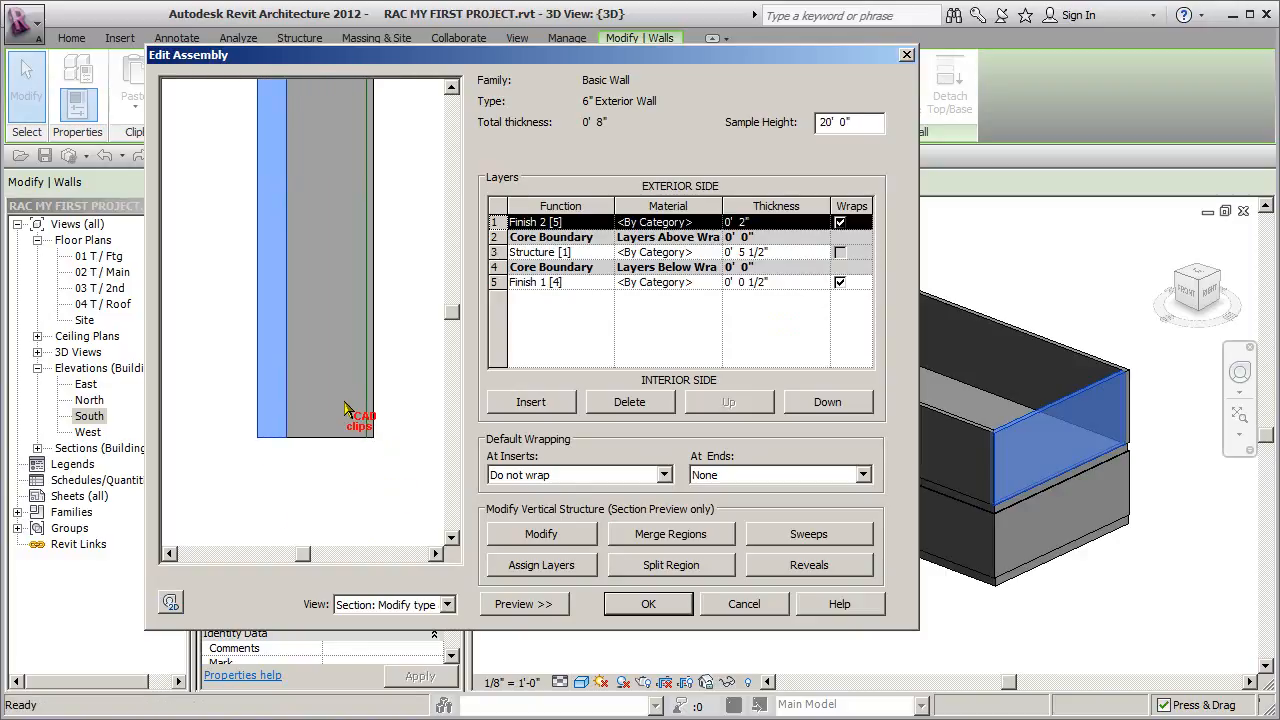
# - Modify the vertical structure by unlocking the base edges of the wall layers in the section preview
pyautogui.click(563, 536)
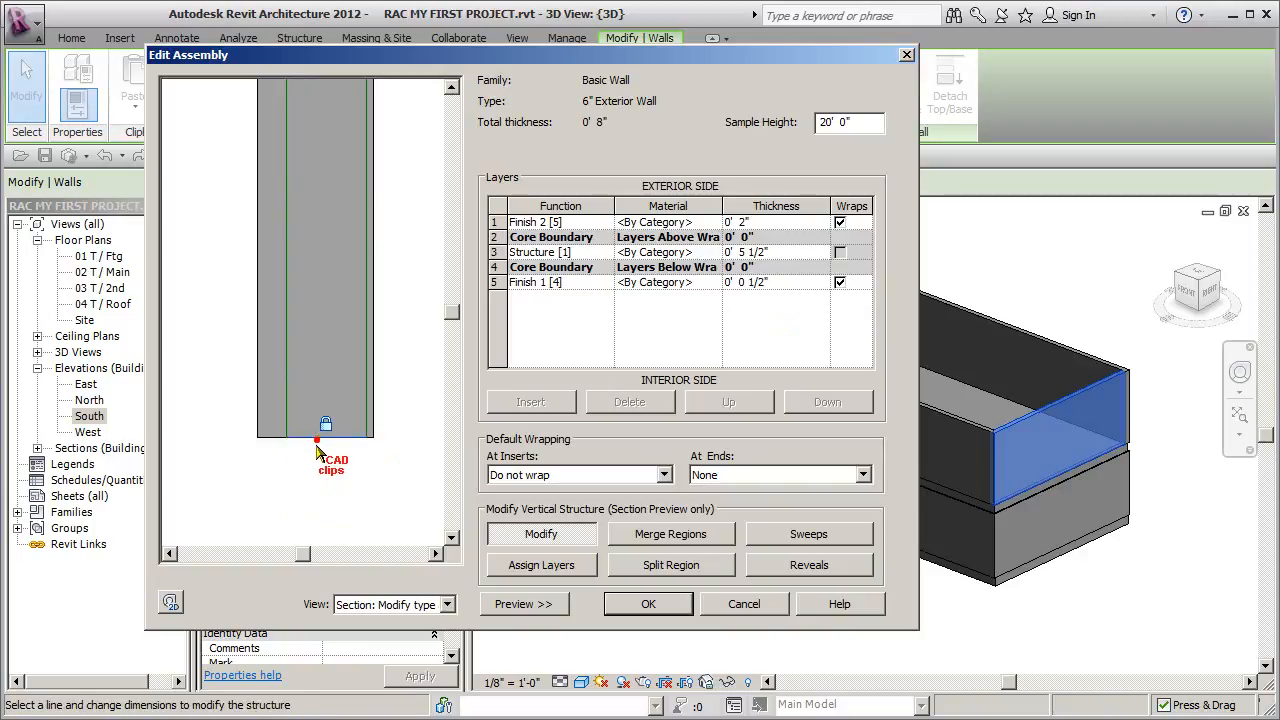
pyautogui.click(355, 466)
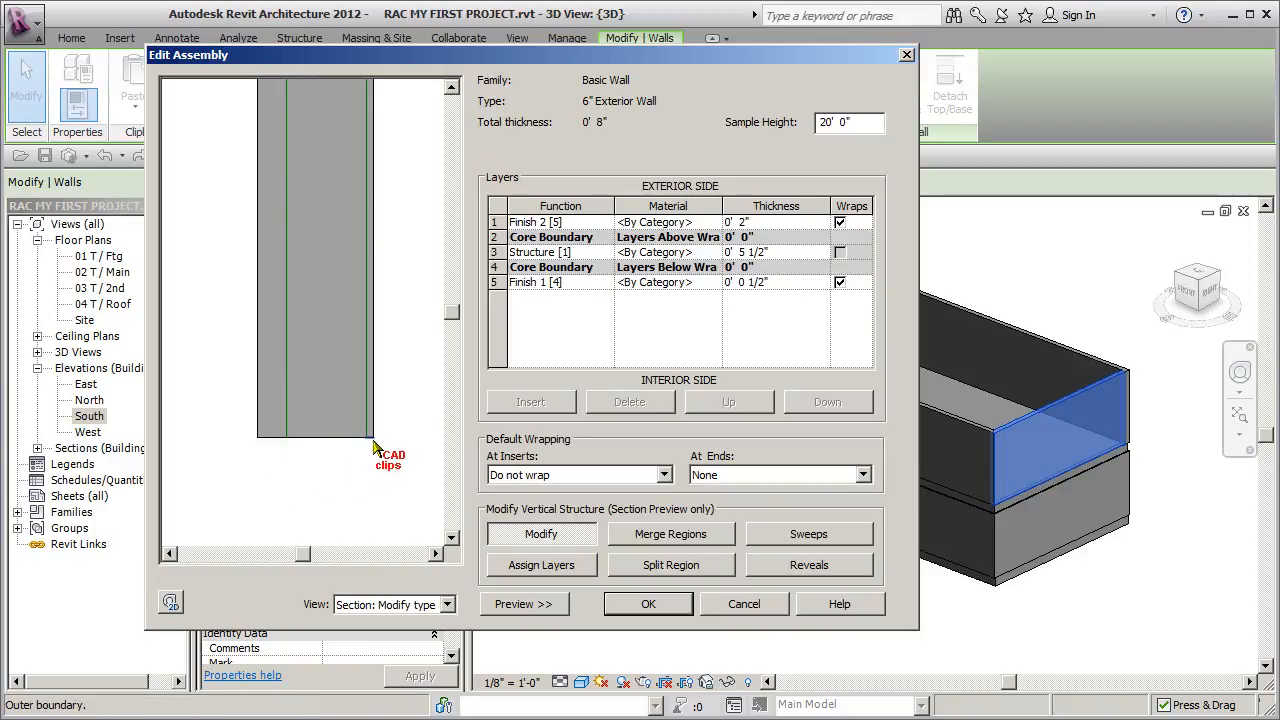
pyautogui.click(371, 437)
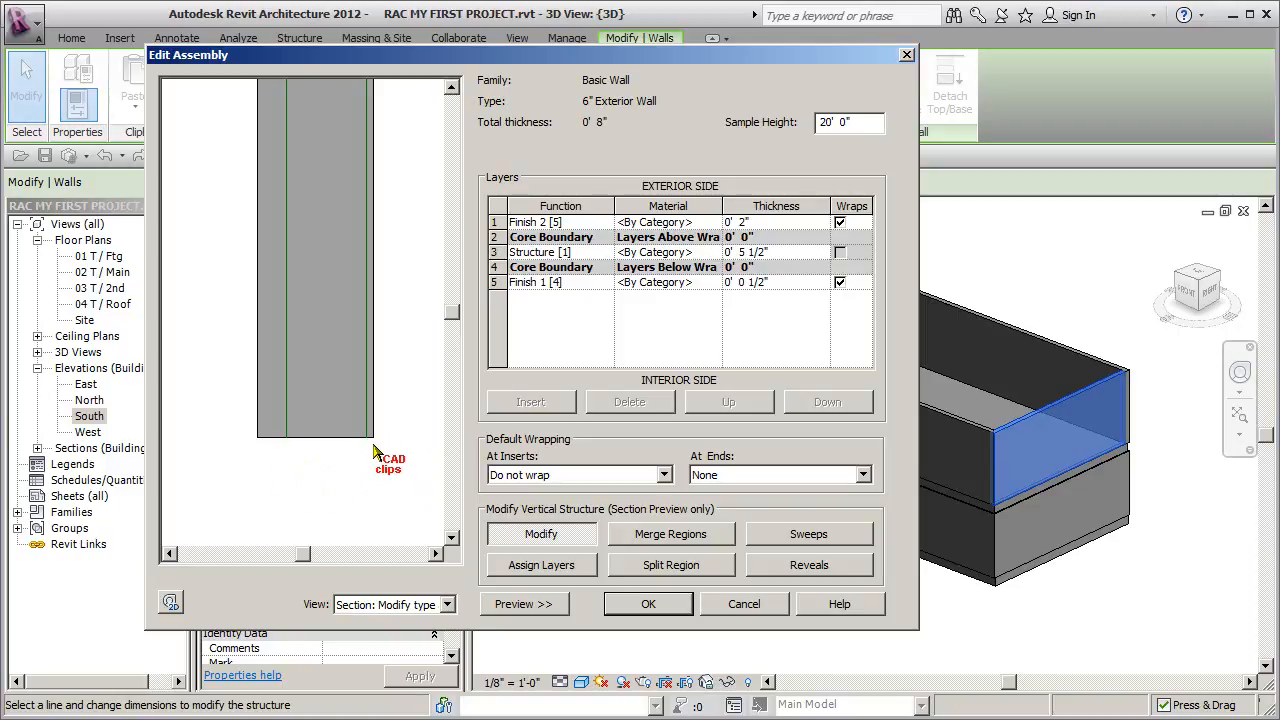
pyautogui.click(270, 440)
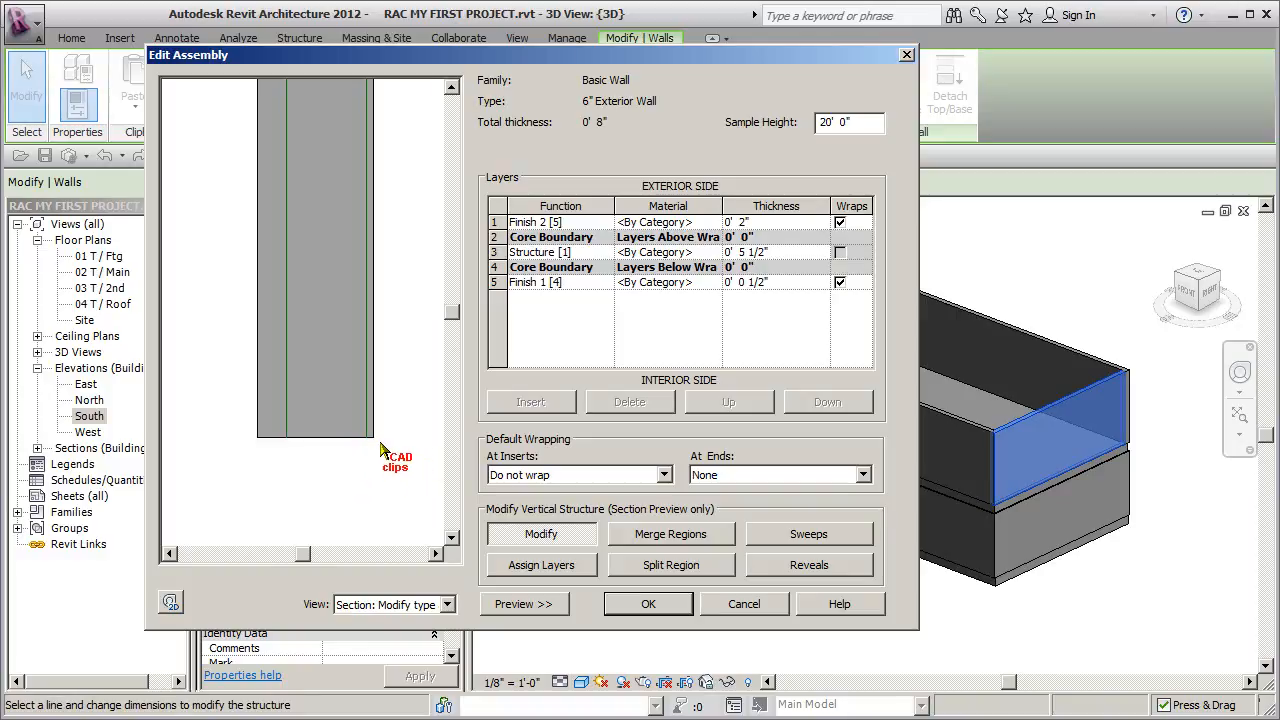
pyautogui.click(318, 437)
pyautogui.click(350, 463)
pyautogui.scroll(2, 372, 446)
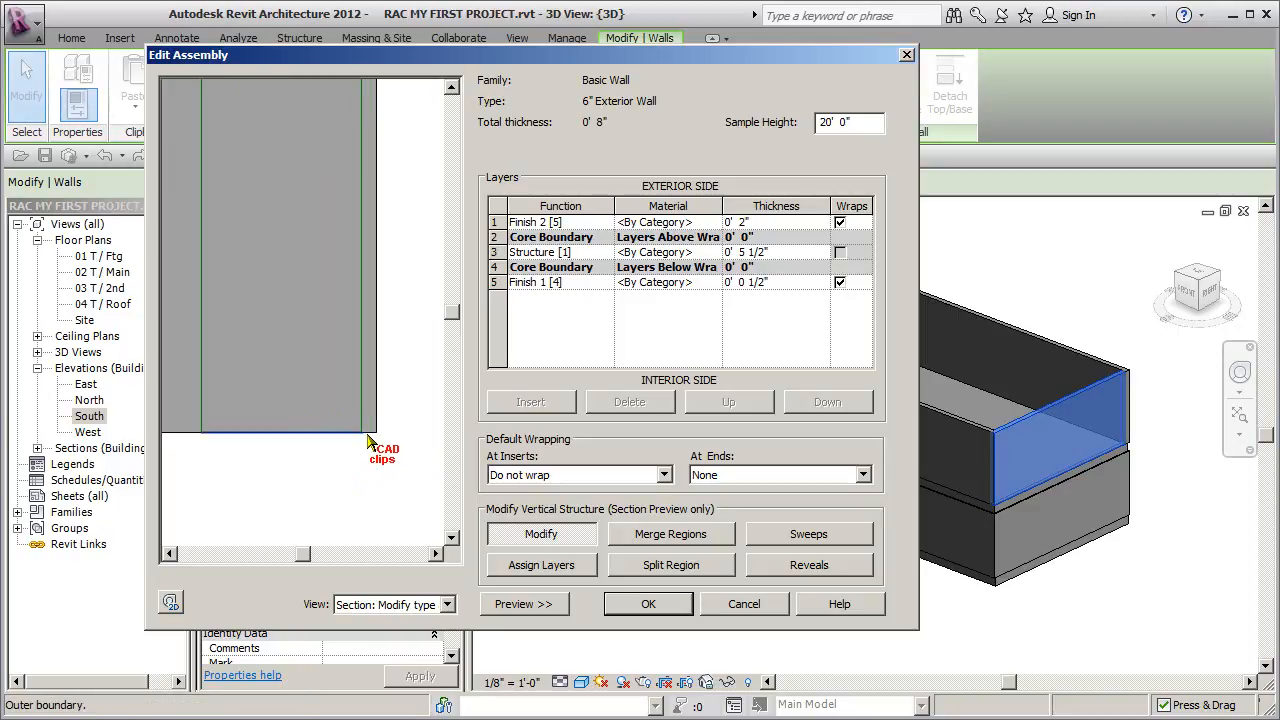
pyautogui.click(368, 420)
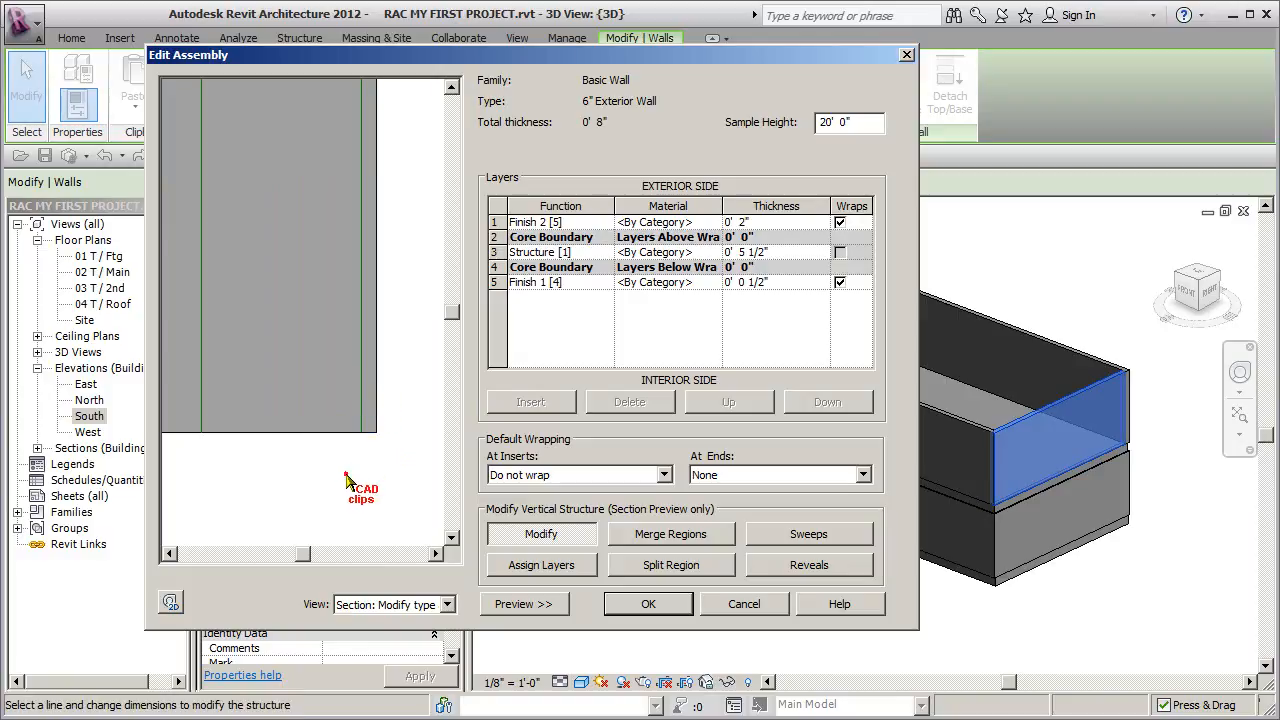
# - Lock the core's base edge again and try to apply the structure with both finish layers unlocked
pyautogui.scroll(-2, 358, 450)
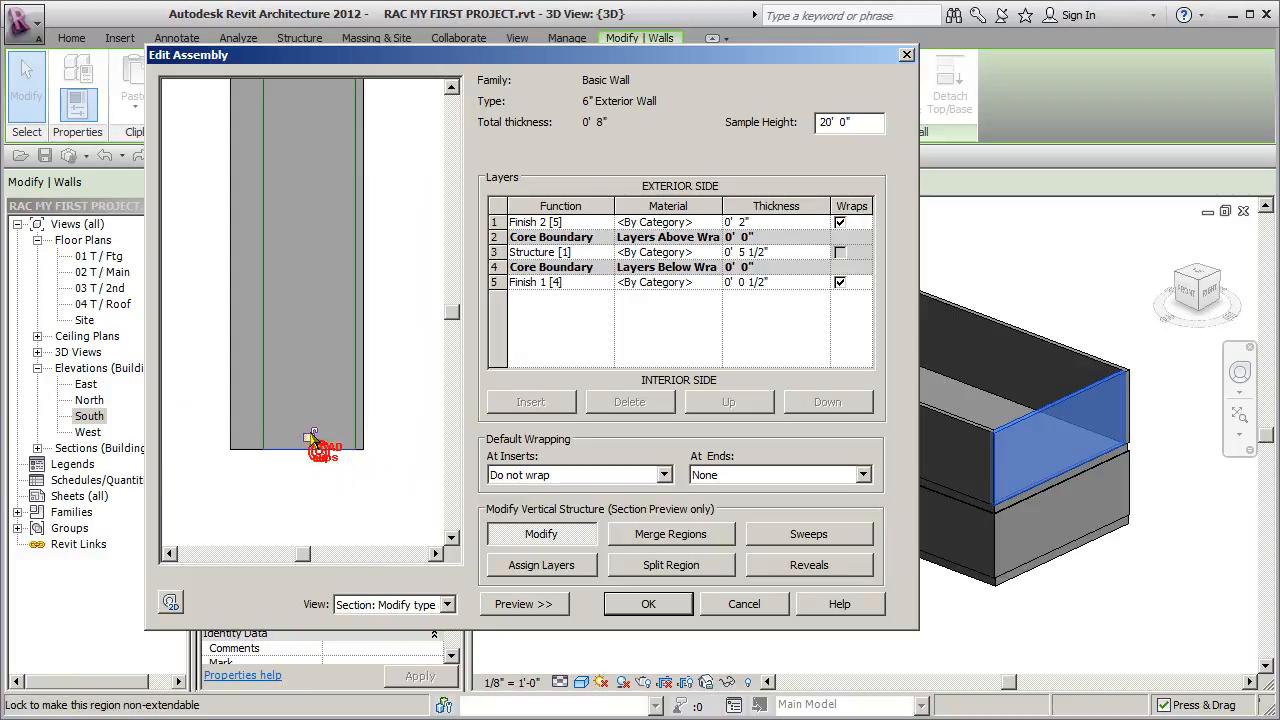
pyautogui.click(361, 451)
pyautogui.click(253, 460)
pyautogui.click(247, 451)
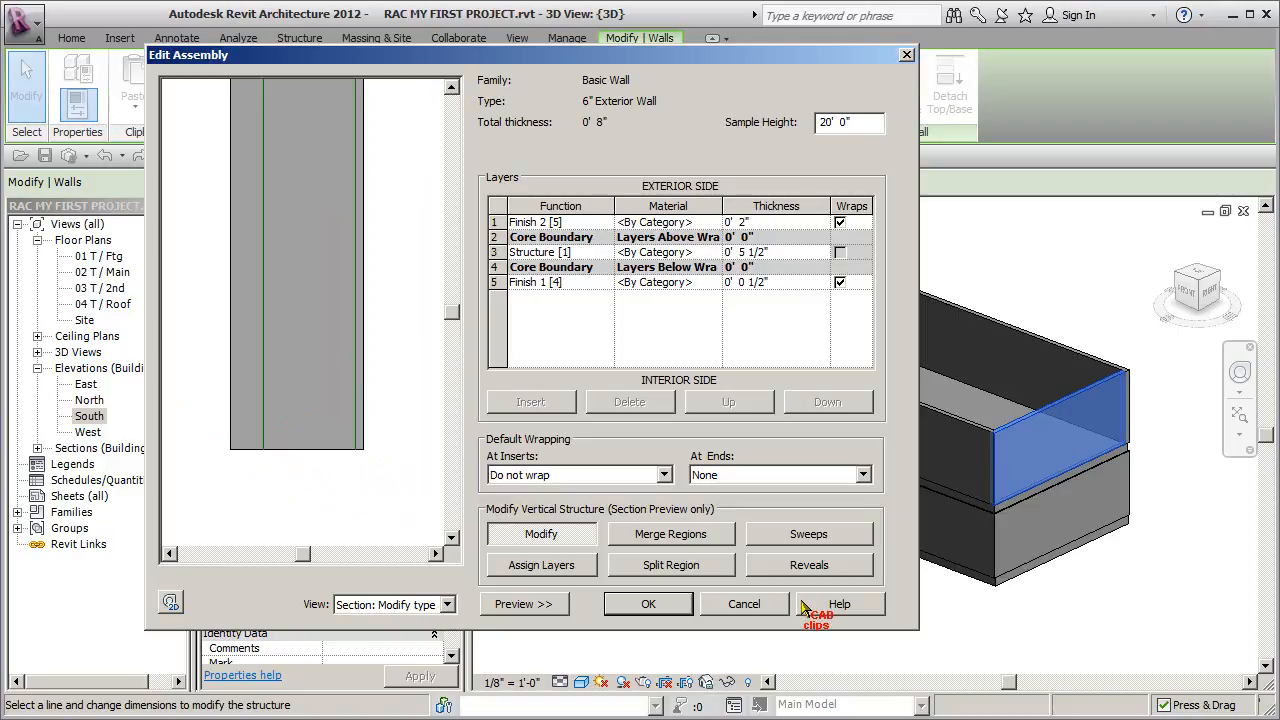
pyautogui.click(649, 605)
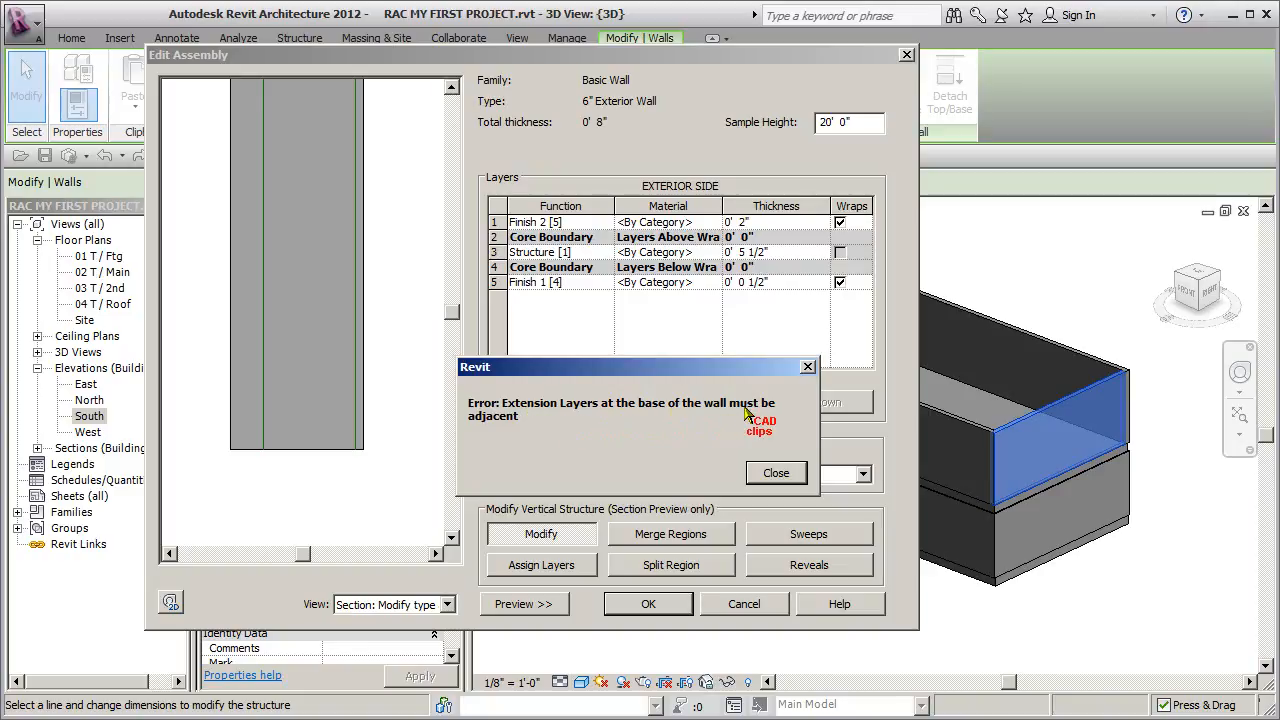
pyautogui.click(778, 474)
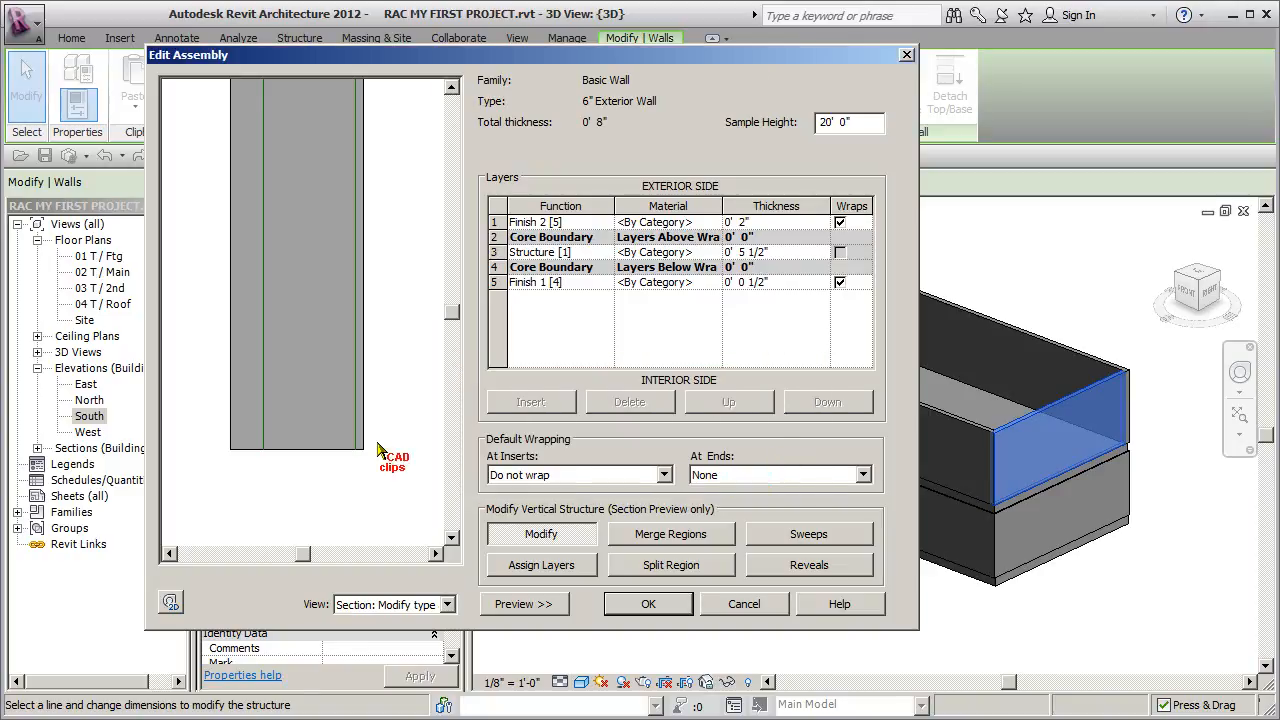
# - Lock the interior finish's base edge again, keep only the exterior finish unlocked, and apply the wall type changes
pyautogui.scroll(2, 361, 463)
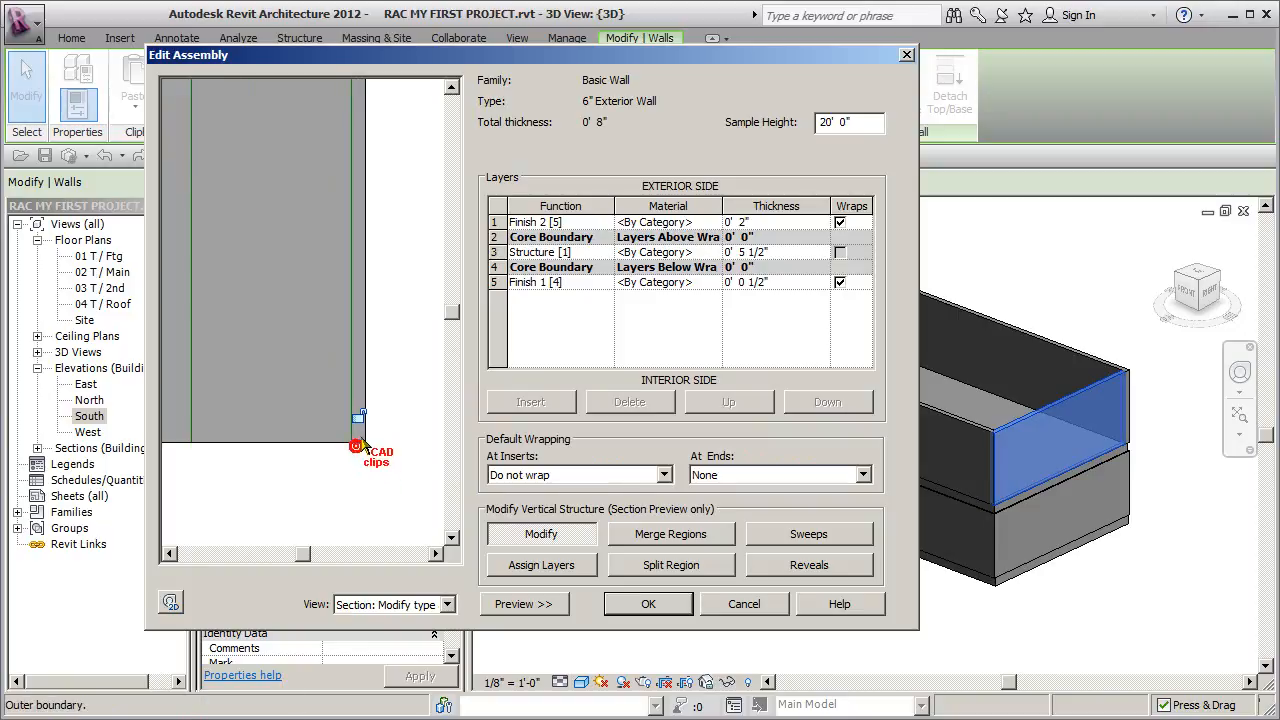
pyautogui.click(357, 416)
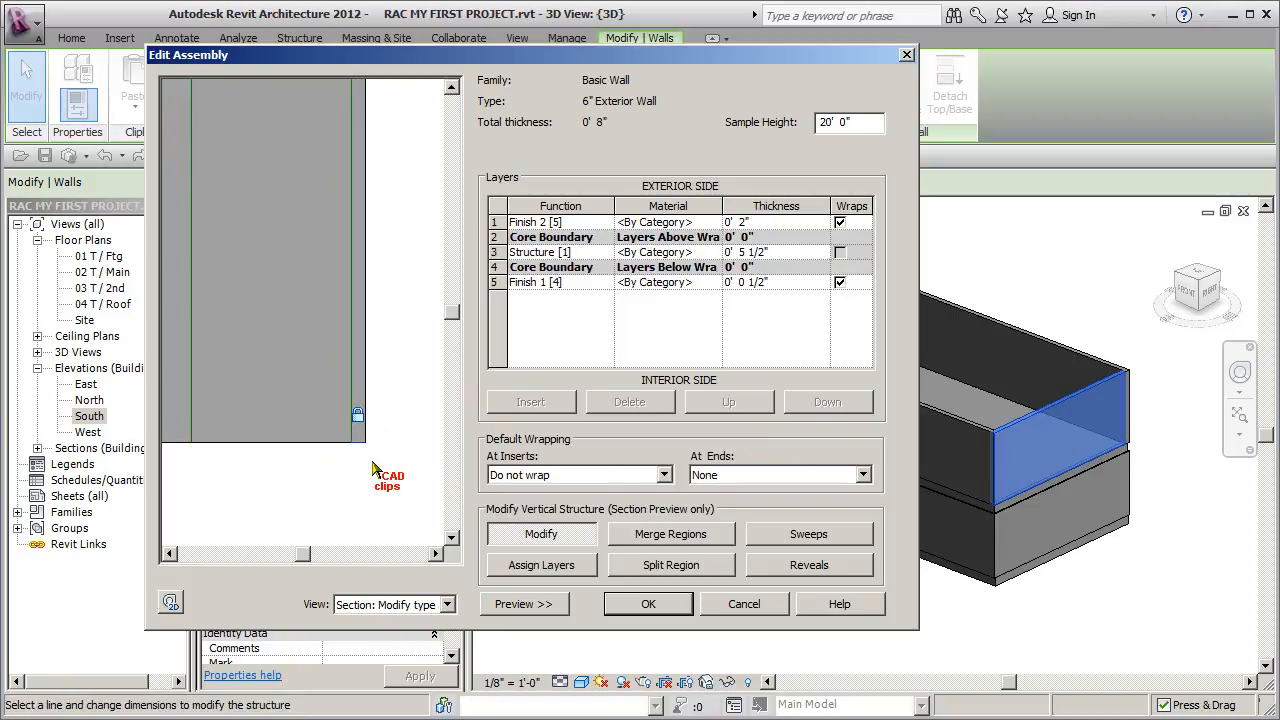
pyautogui.scroll(-2, 356, 472)
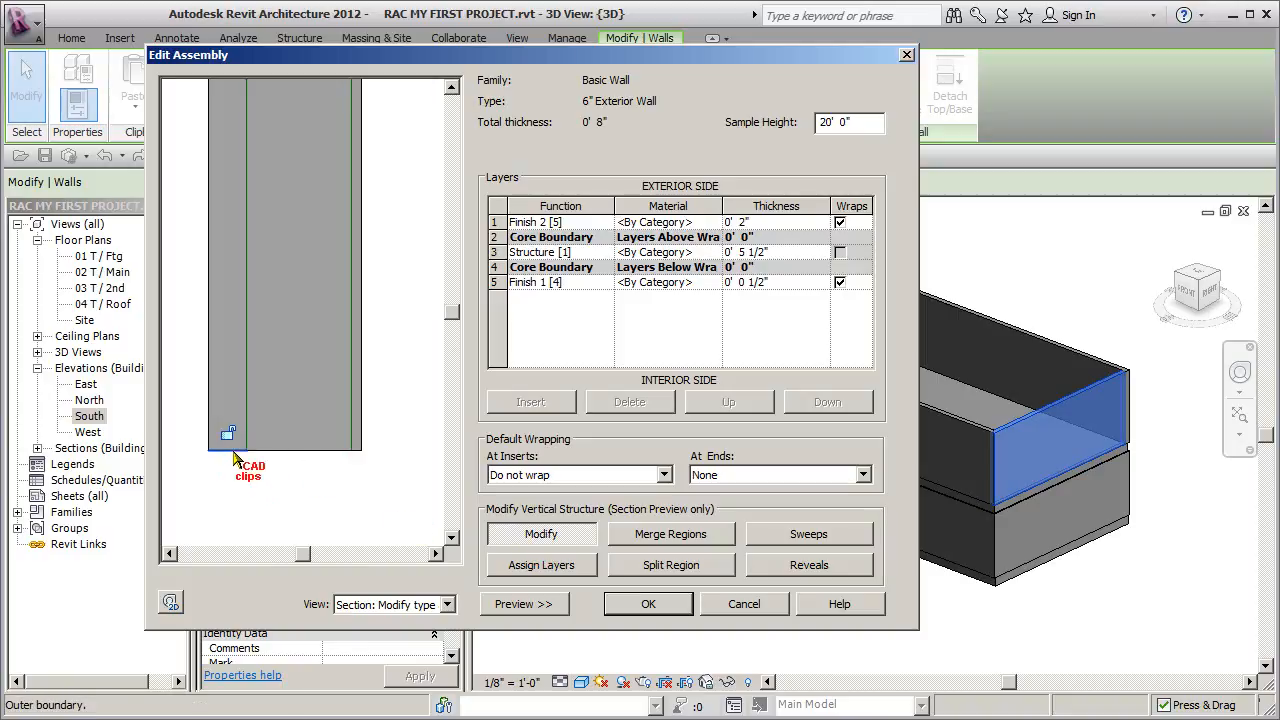
pyautogui.click(652, 606)
pyautogui.click(652, 606)
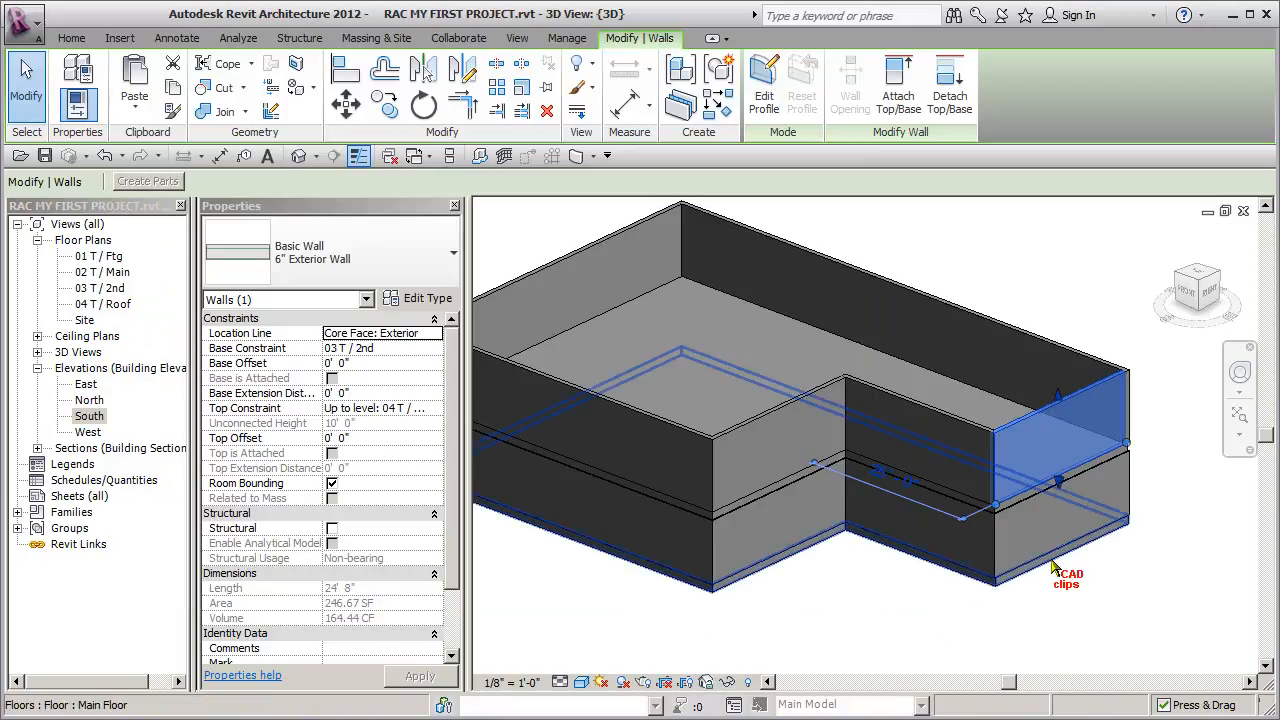
# - Stretch the base extension of the short second-floor end wall by hand to a distance of about 0' 11"
pyautogui.click(1147, 565)
pyautogui.scroll(3, 1113, 505)
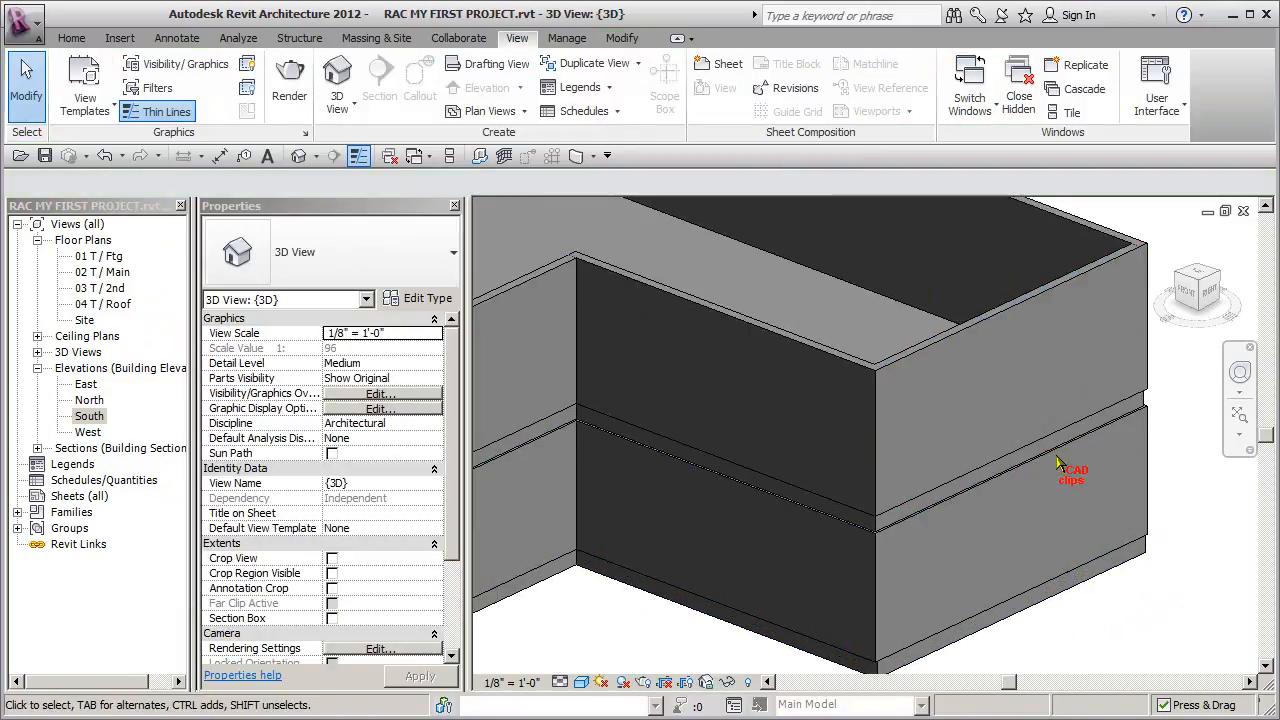
pyautogui.click(1052, 462)
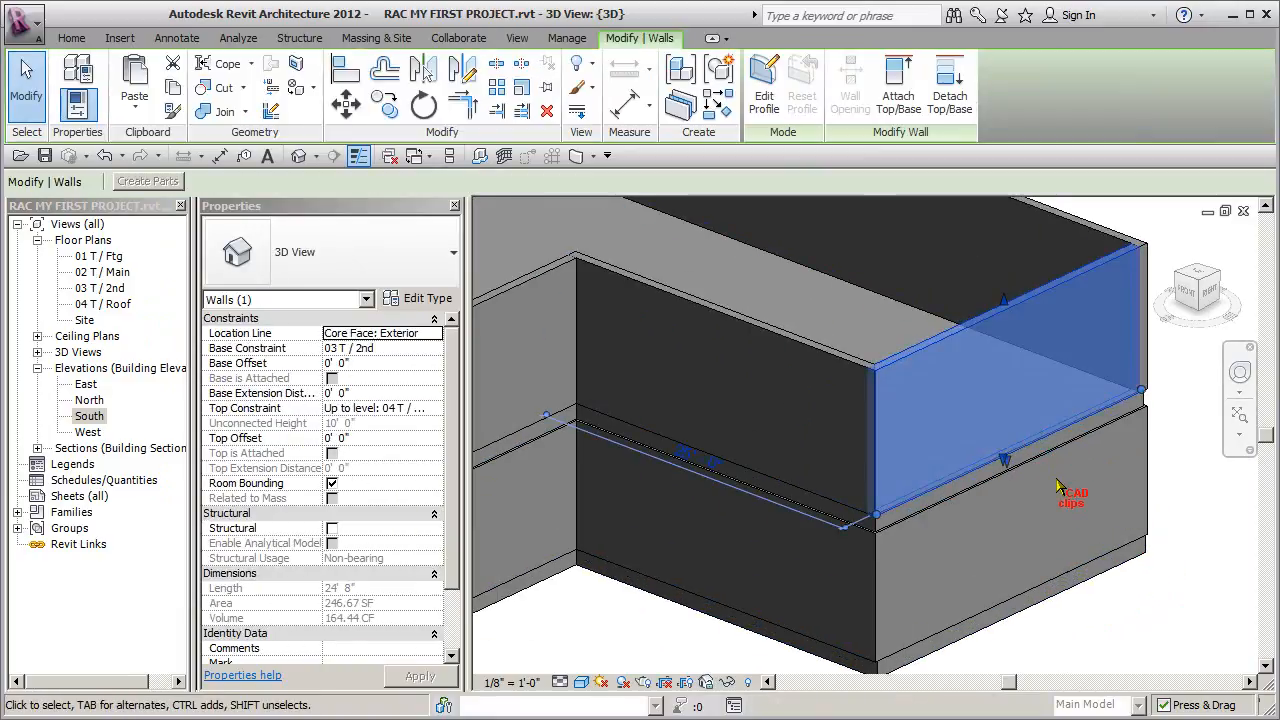
pyautogui.scroll(4, 1040, 455)
pyautogui.moveTo(1018, 436); pyautogui.dragTo(1009, 389)
pyautogui.click(1078, 504)
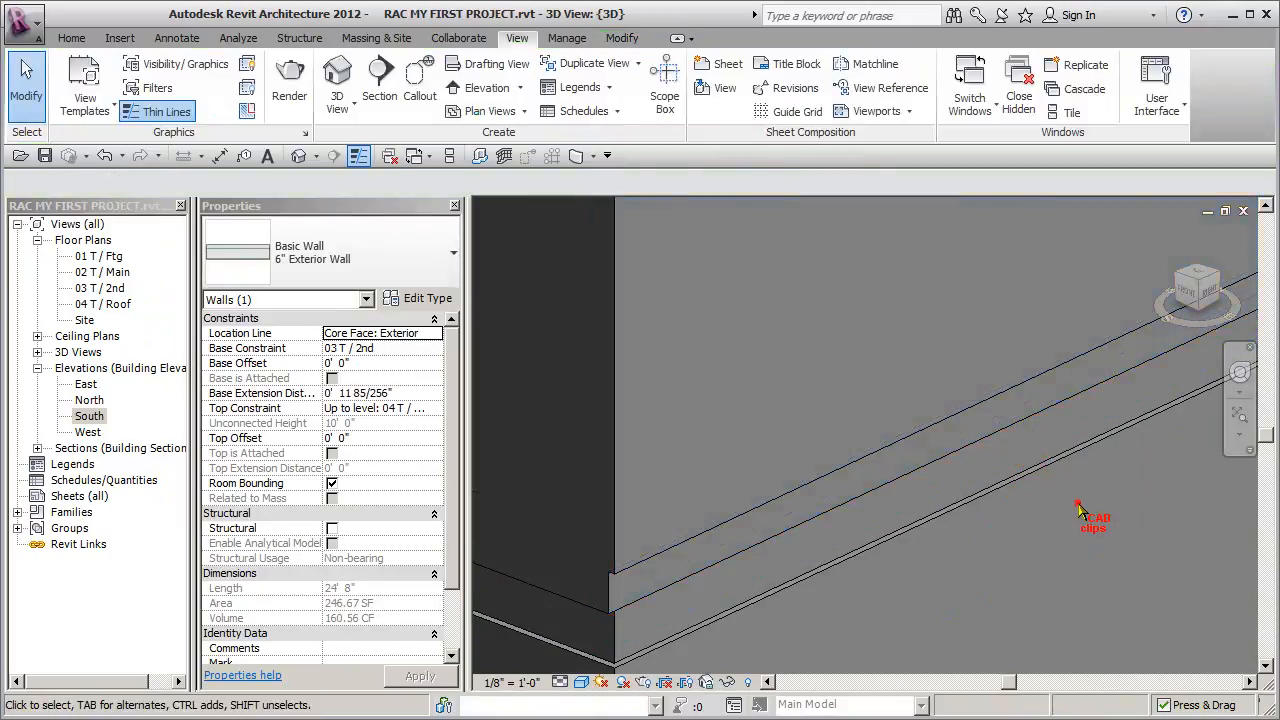
# - Set the Base Extension Distance of the second-floor end wall to -1' 2"
pyautogui.click(745, 542)
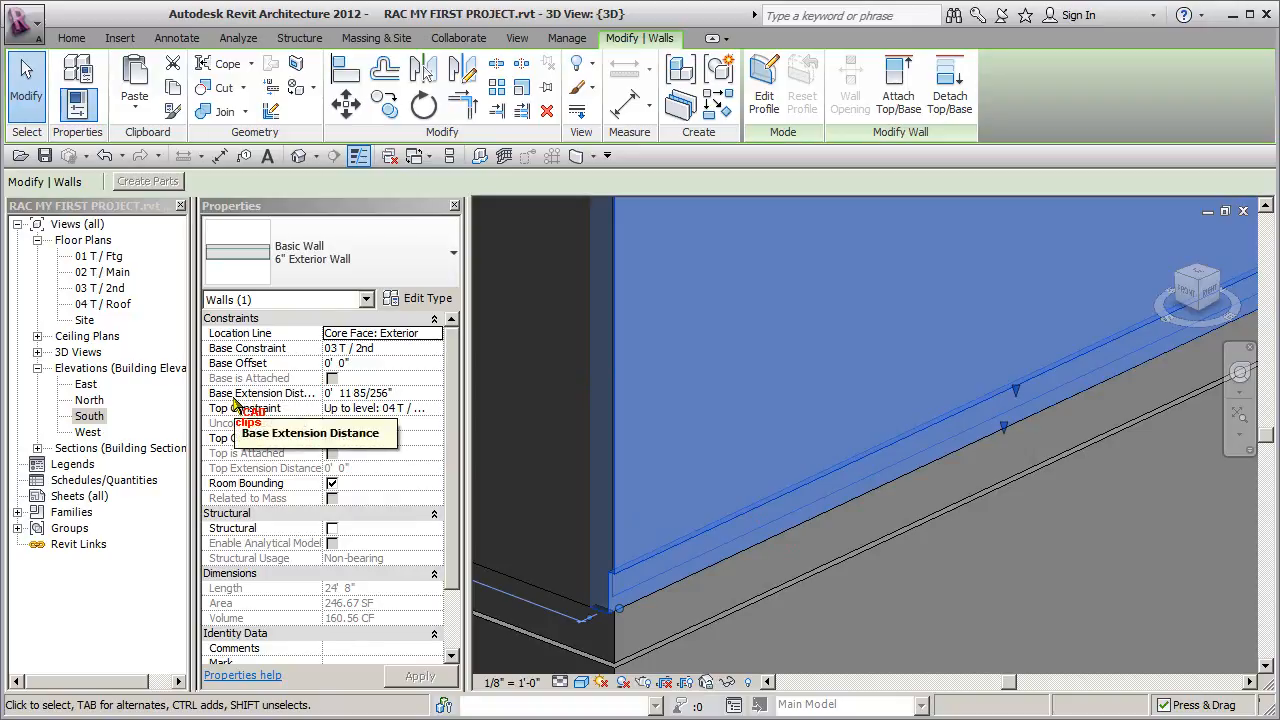
pyautogui.click(414, 393)
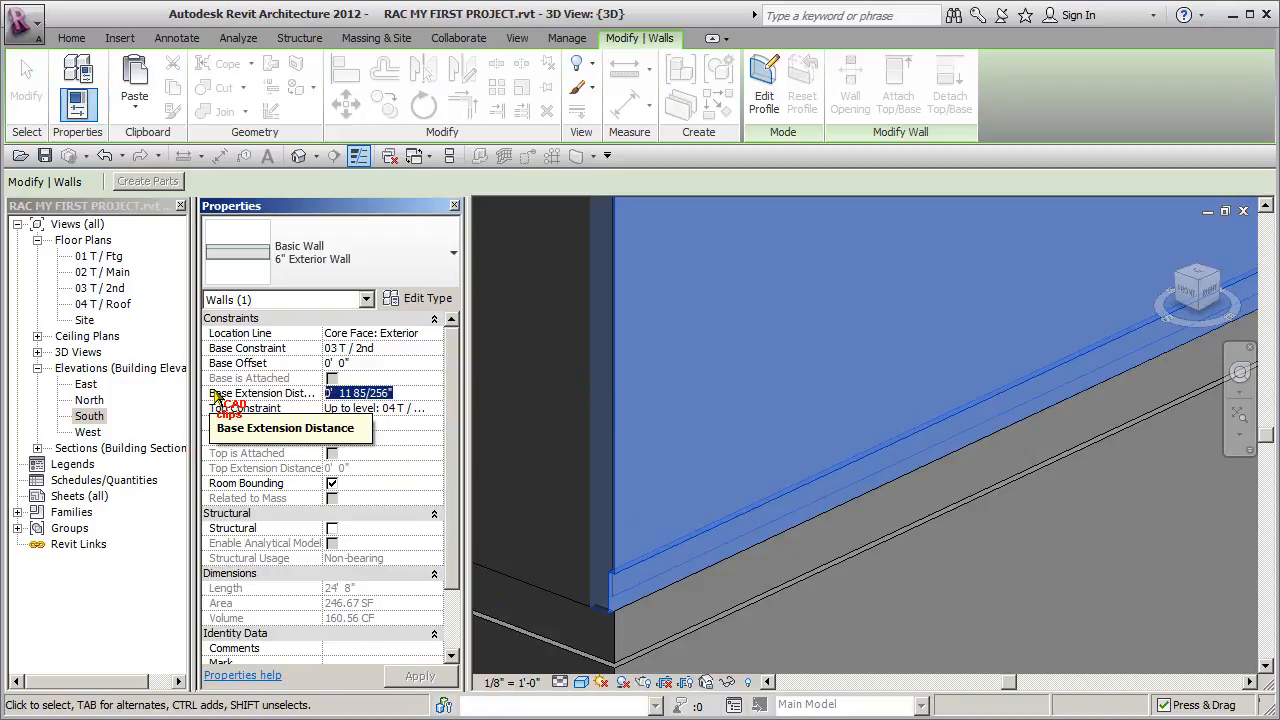
pyautogui.write("-1' 2")
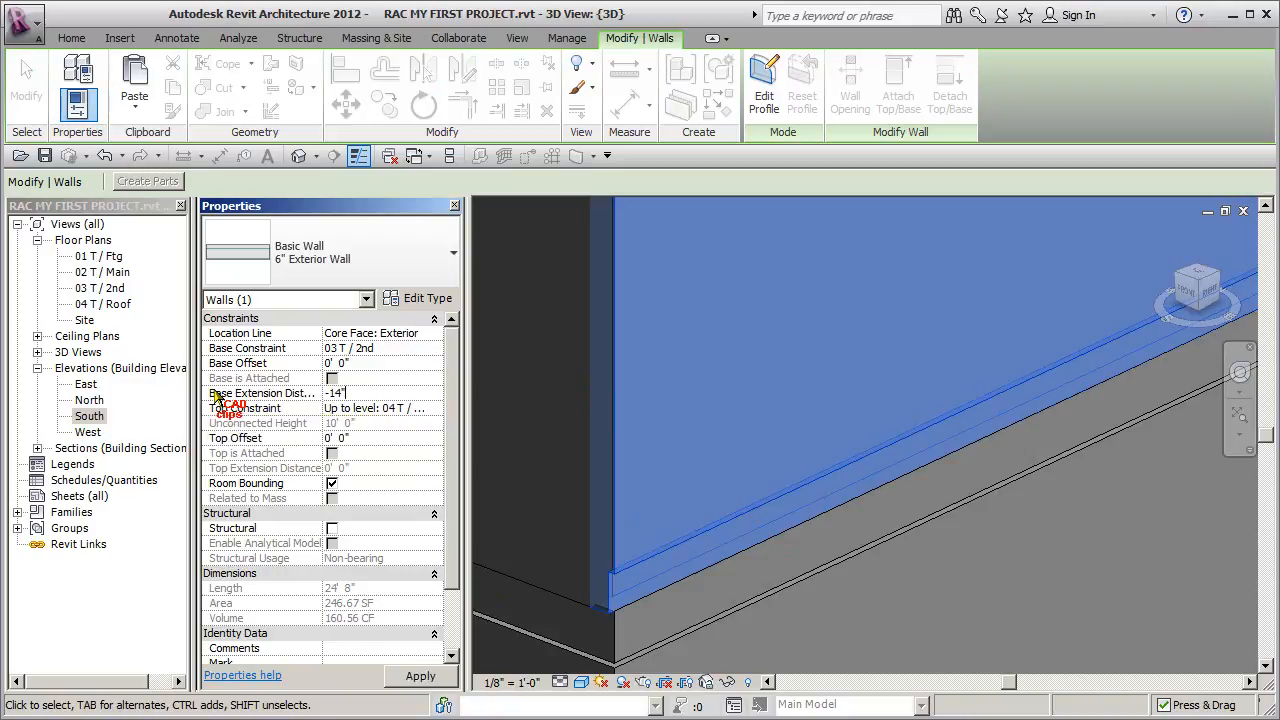
pyautogui.click(900, 586)
# - Select the whole chain of second-floor exterior walls and set their Base Extension Distance to -14"
pyautogui.scroll(-6, 900, 595)
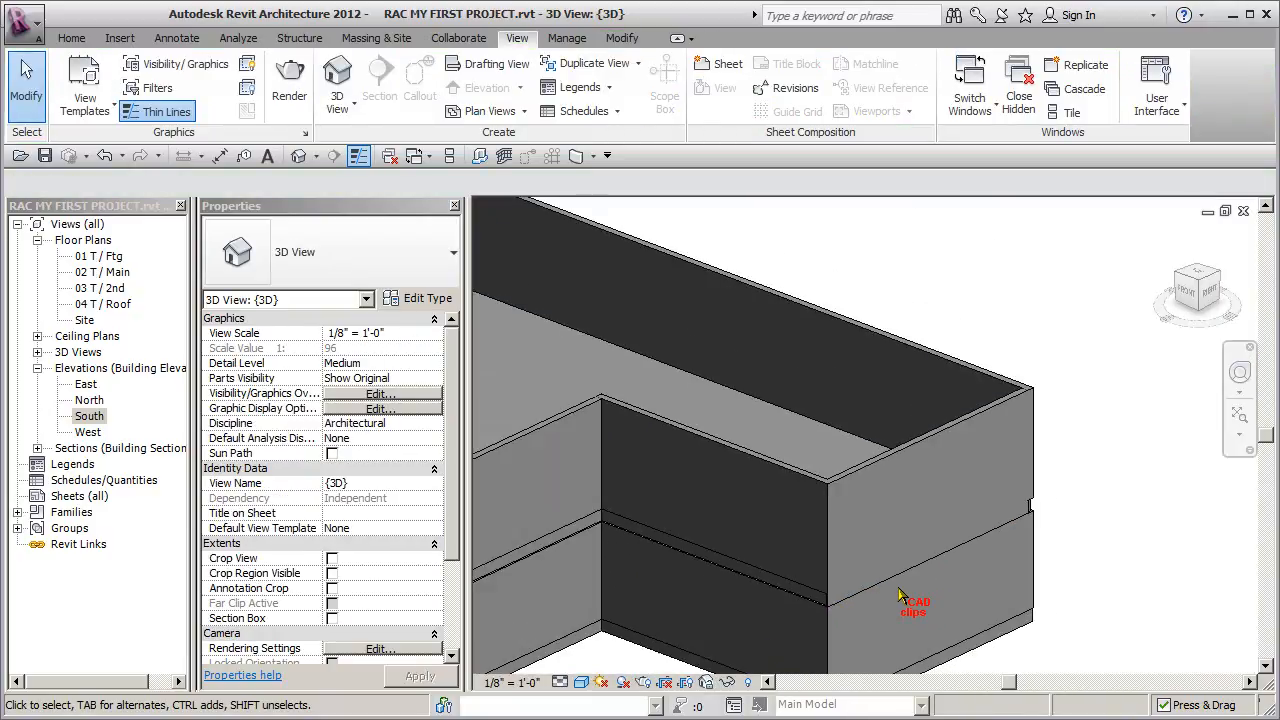
pyautogui.press('Tab')
pyautogui.click(1021, 471)
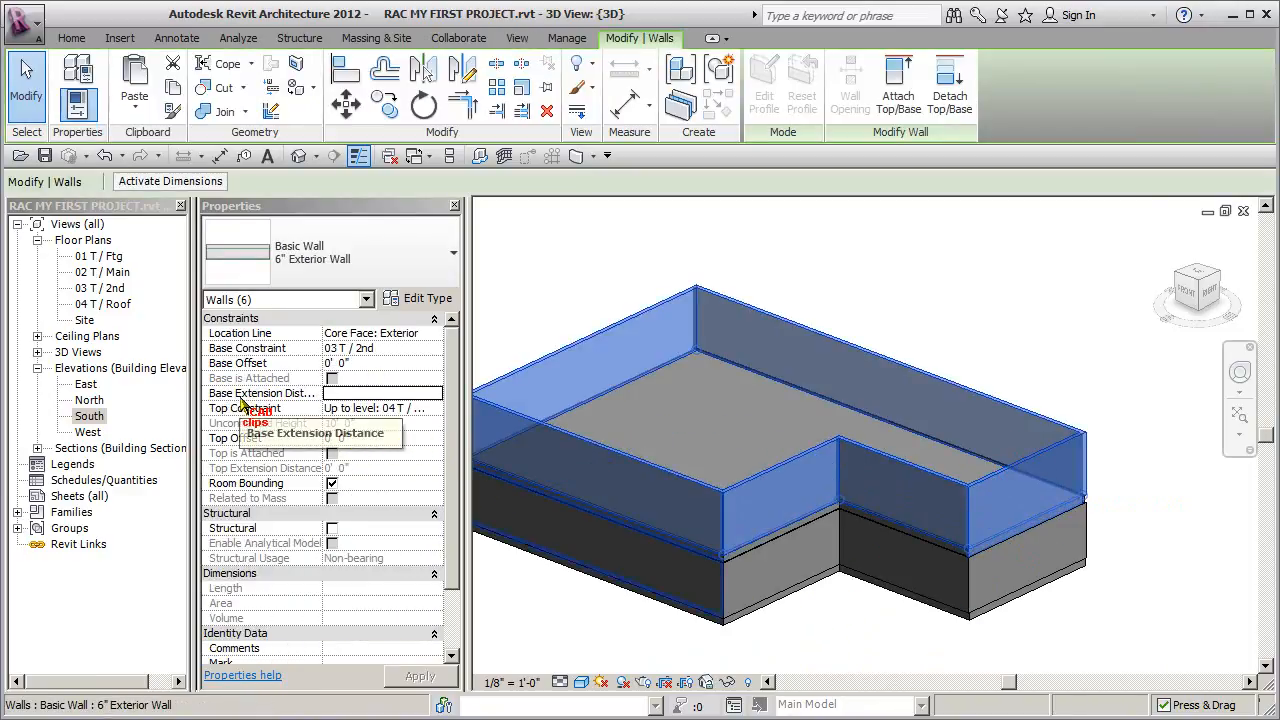
pyautogui.click(349, 393)
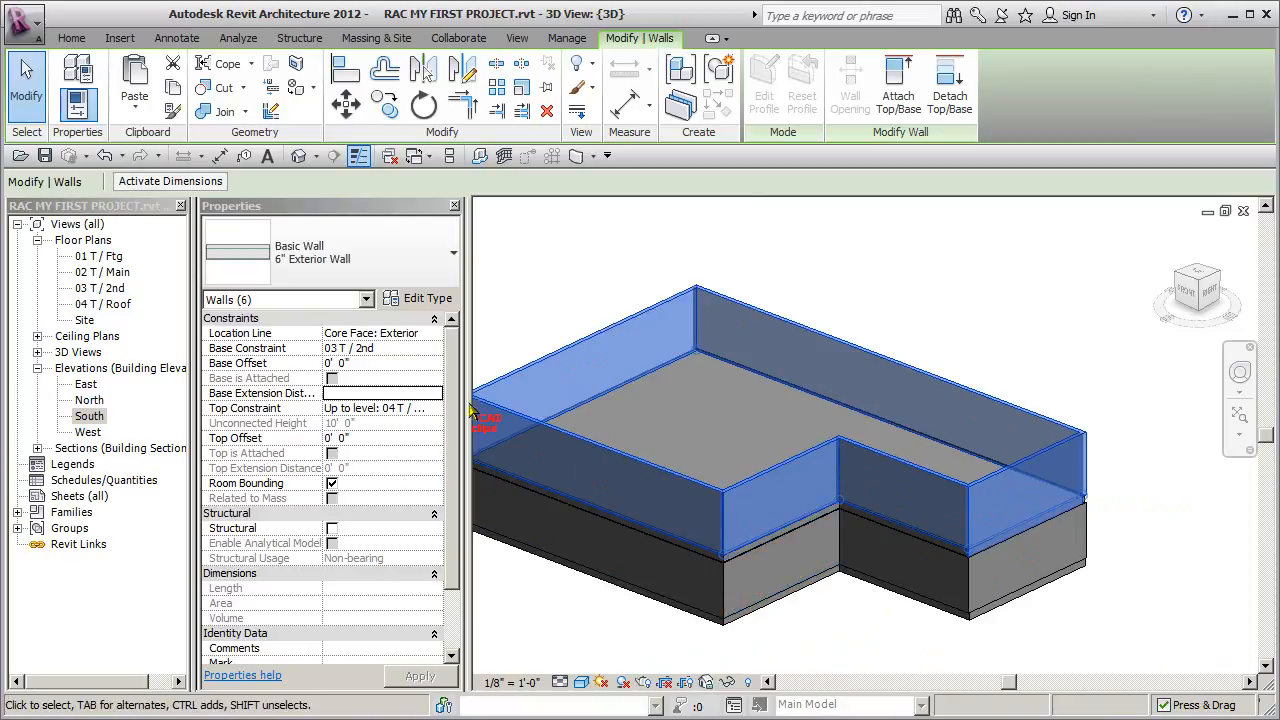
pyautogui.click(356, 395)
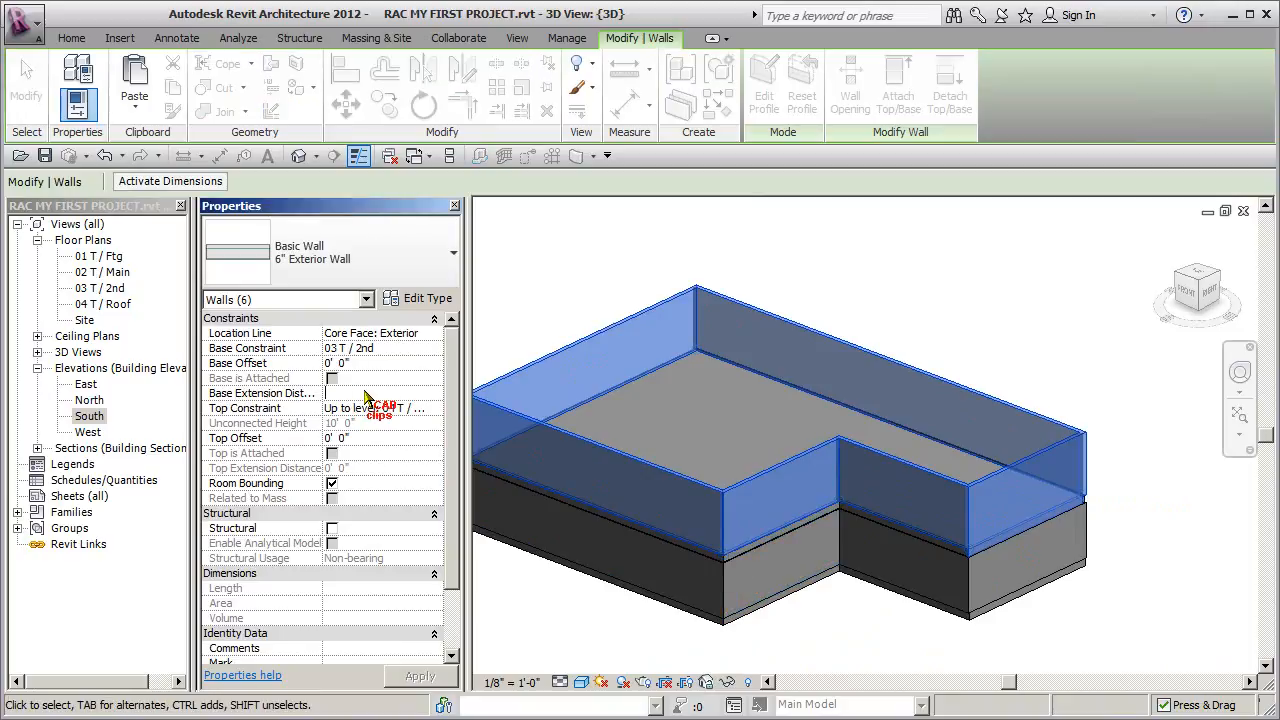
pyautogui.write('-14')
pyautogui.click(1055, 350)
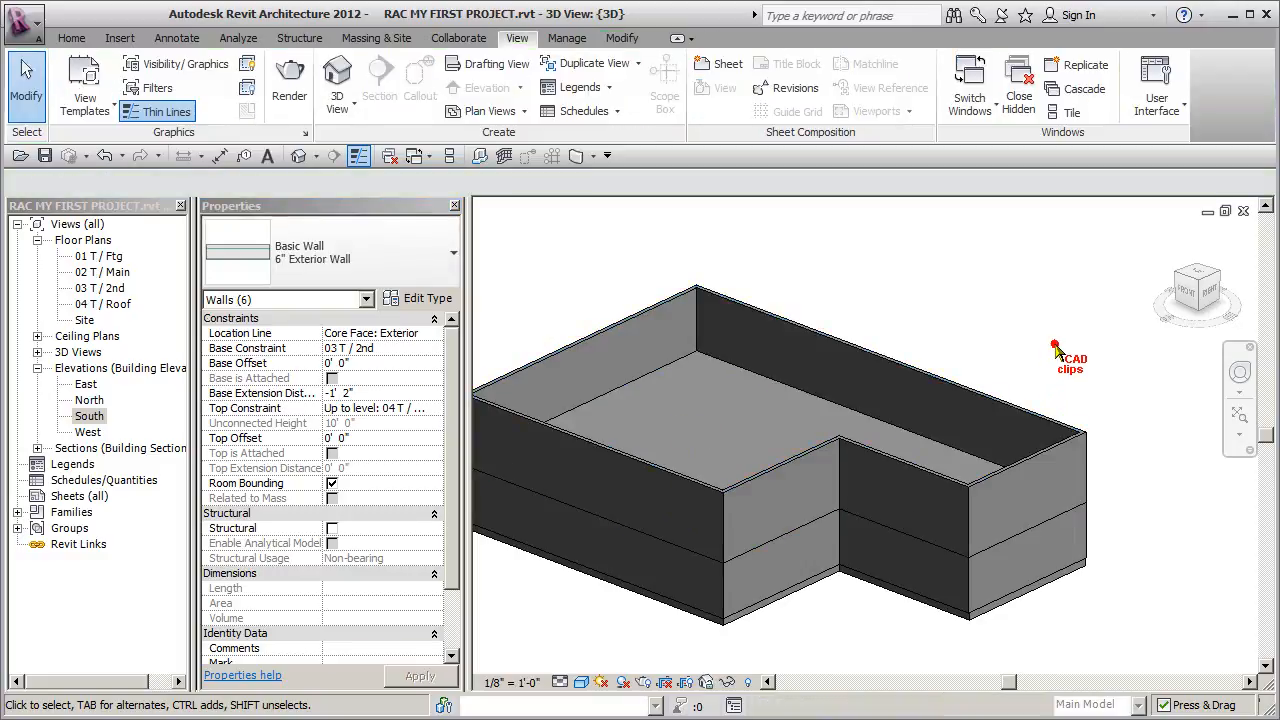
# - Select the whole chain of main-floor exterior walls and set their Base Extension Distance to -14"
pyautogui.moveTo(1112, 515); pyautogui.dragTo(1080, 506, button='middle')
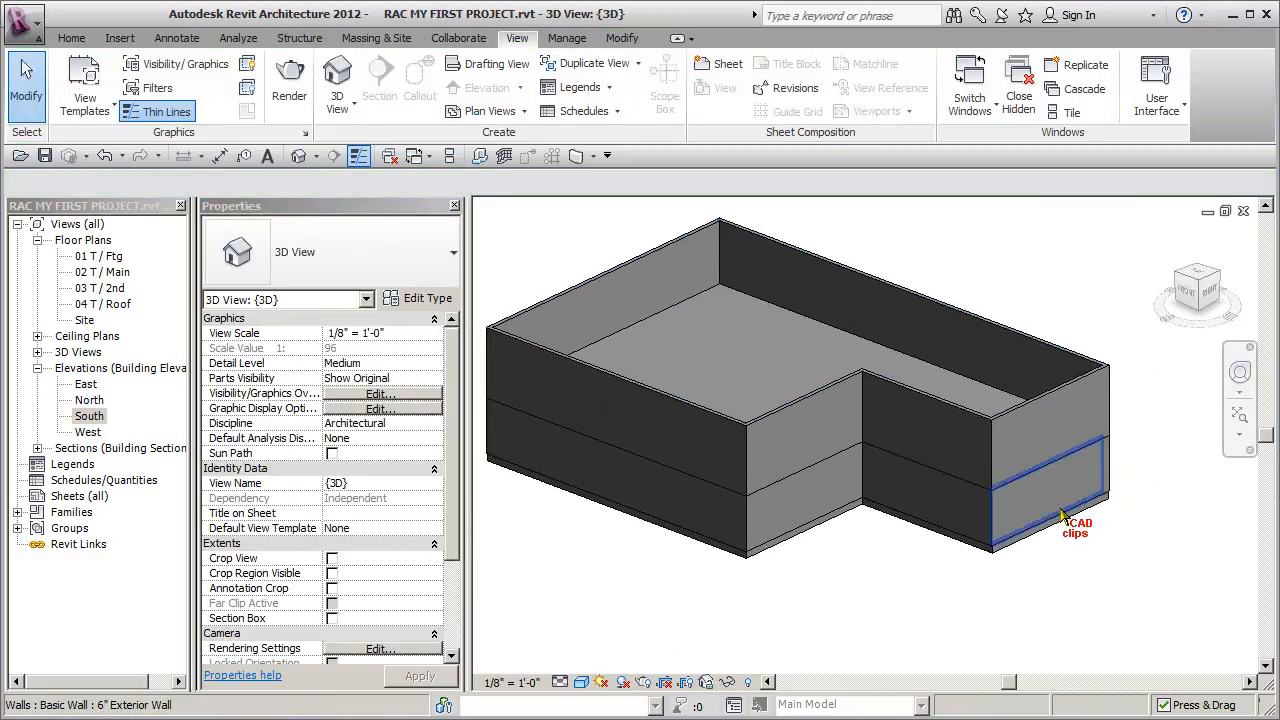
pyautogui.press('Tab')
pyautogui.click(1062, 515)
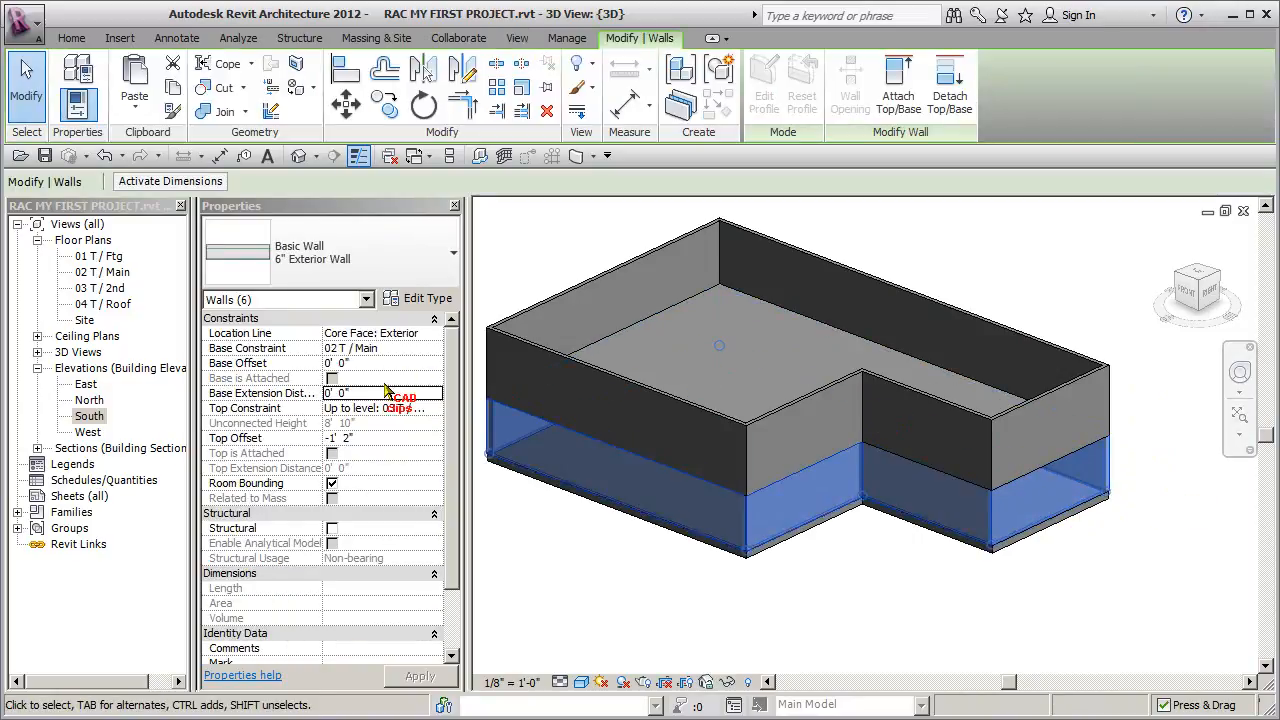
pyautogui.click(382, 395)
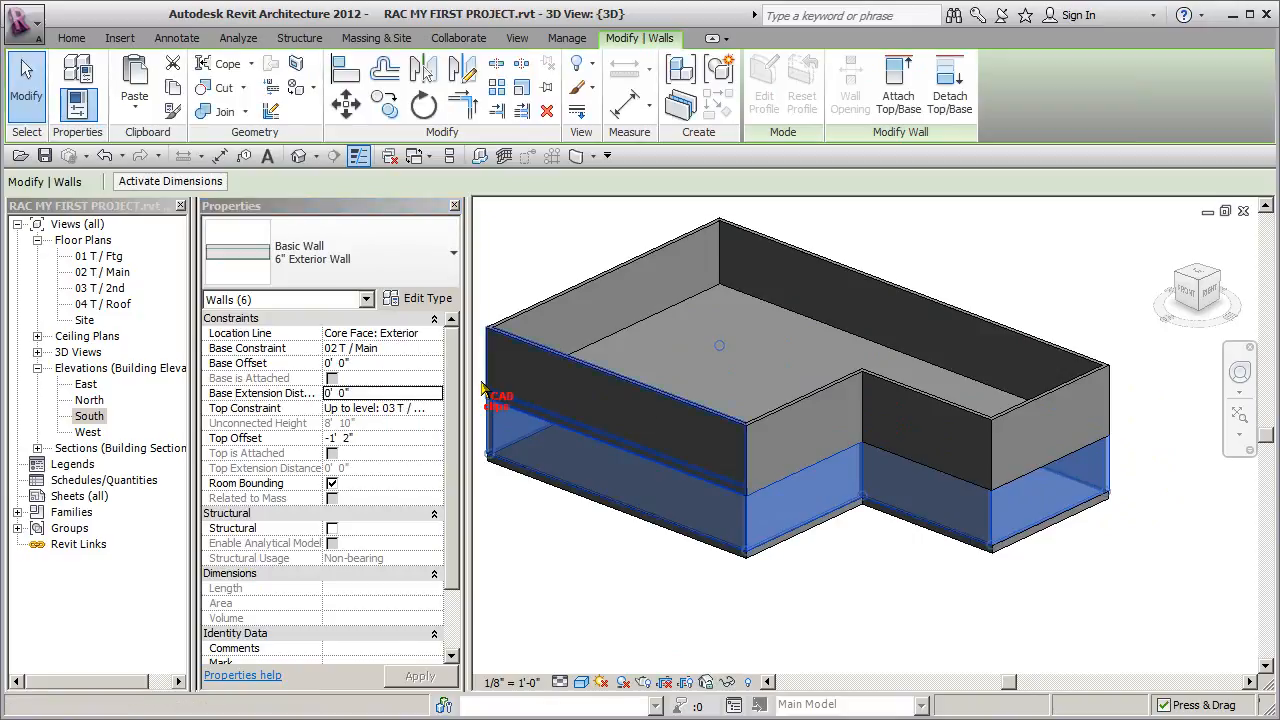
pyautogui.click(386, 392)
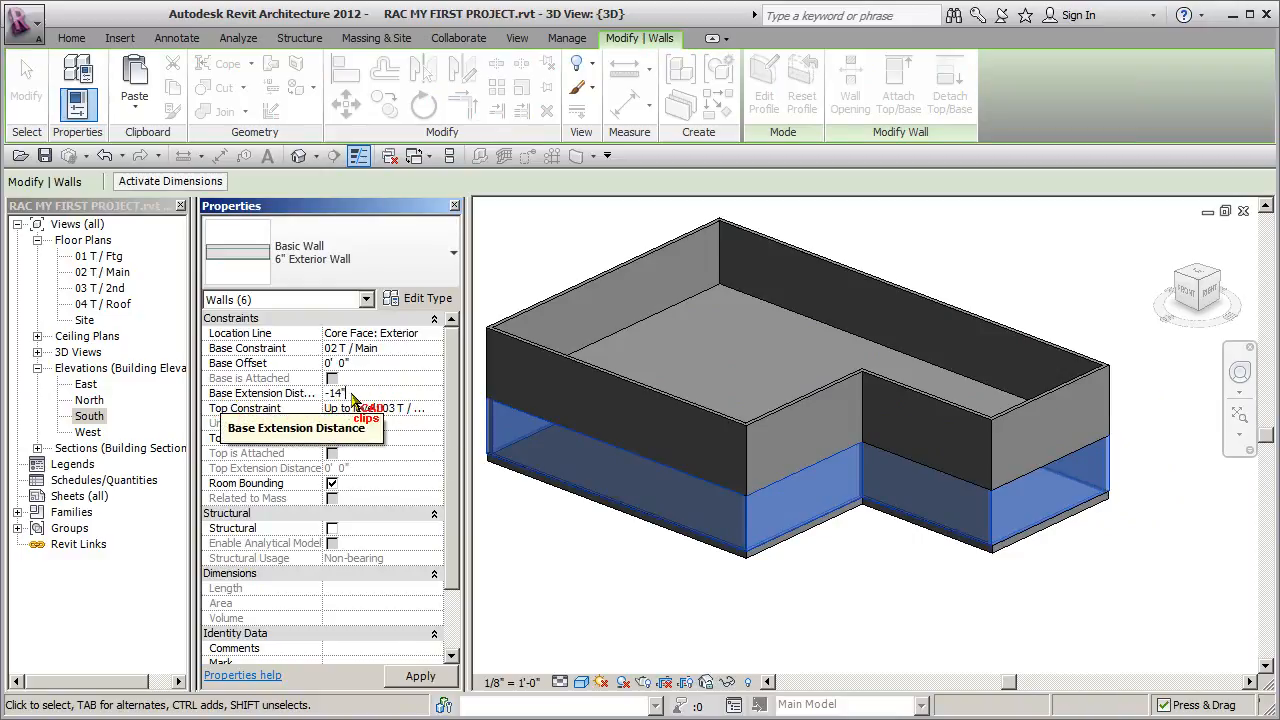
pyautogui.click(763, 585)
# - Open the 02 T / Main floor plan
pyautogui.moveTo(877, 598); pyautogui.dragTo(826, 603, button='middle')
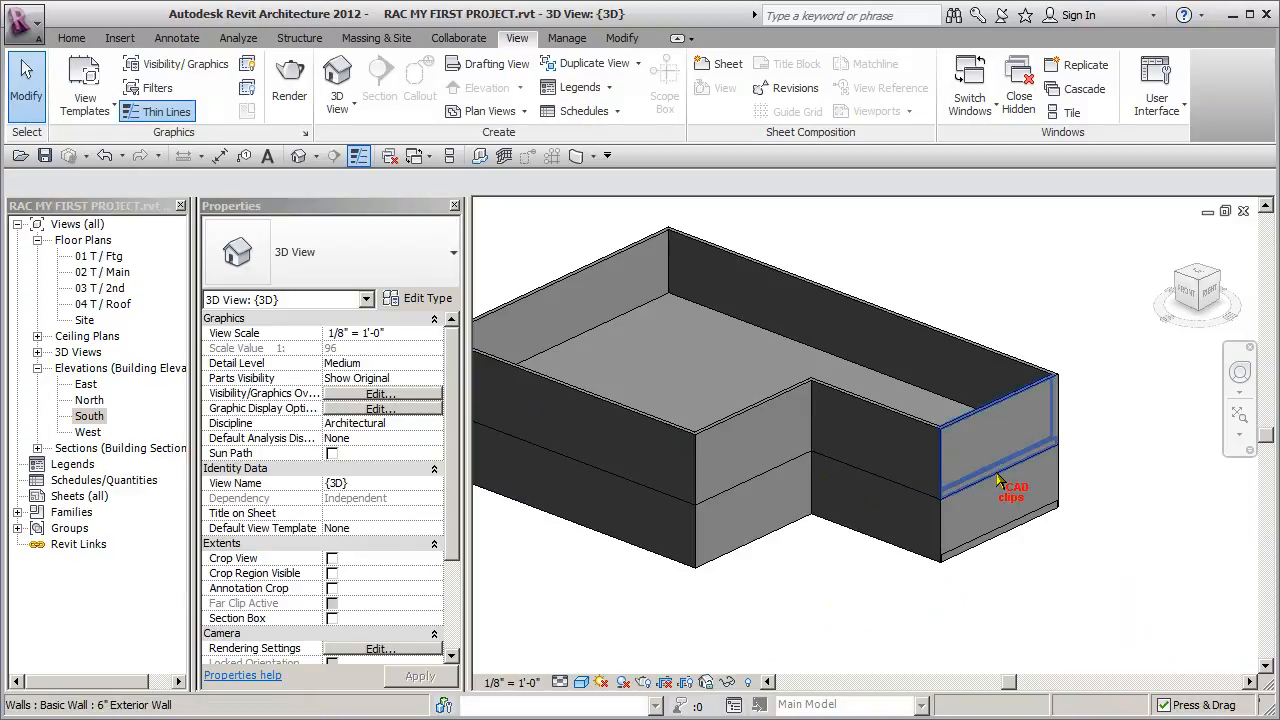
pyautogui.keyDown('shift'); pyautogui.moveTo(923, 591); pyautogui.dragTo(841, 578, button='middle'); pyautogui.keyUp('shift')
pyautogui.doubleClick(105, 272)
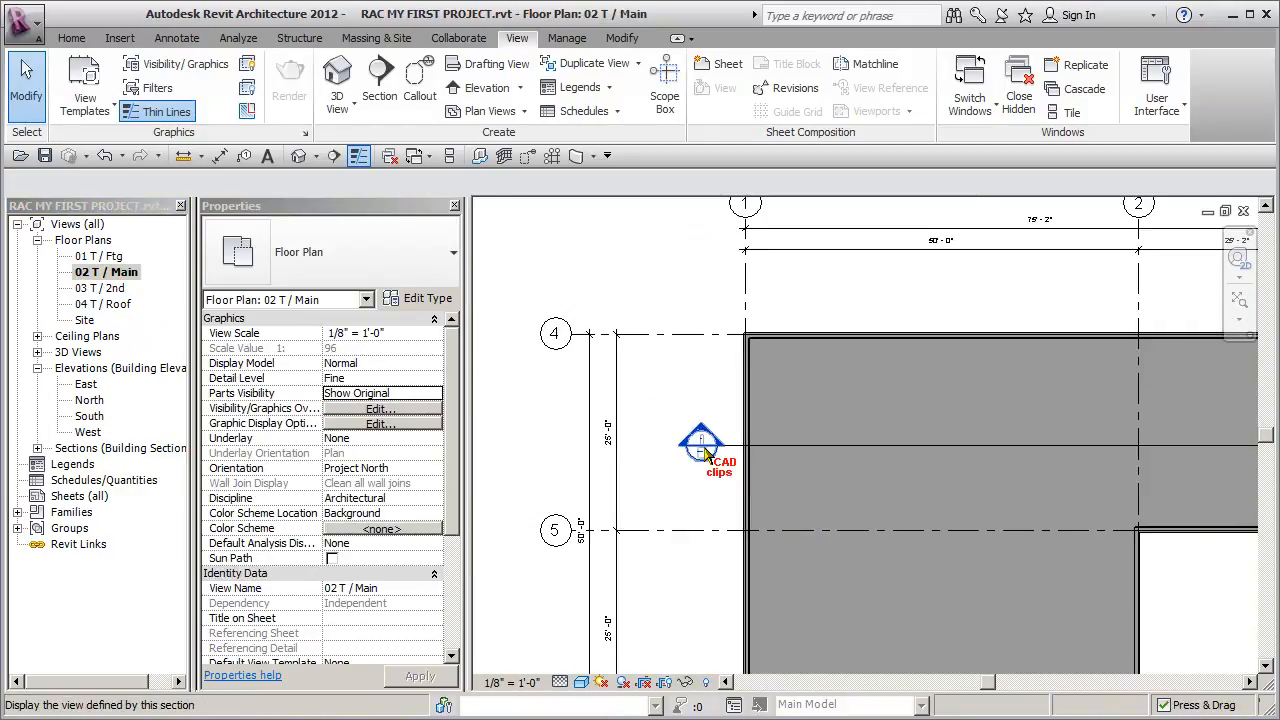
# - Open Section 1 and examine how the exterior wall layer covers the second-floor and main-floor edges
pyautogui.doubleClick(698, 440)
pyautogui.scroll(5, 1000, 380)
pyautogui.moveTo(997, 358); pyautogui.dragTo(883, 372, button='middle')
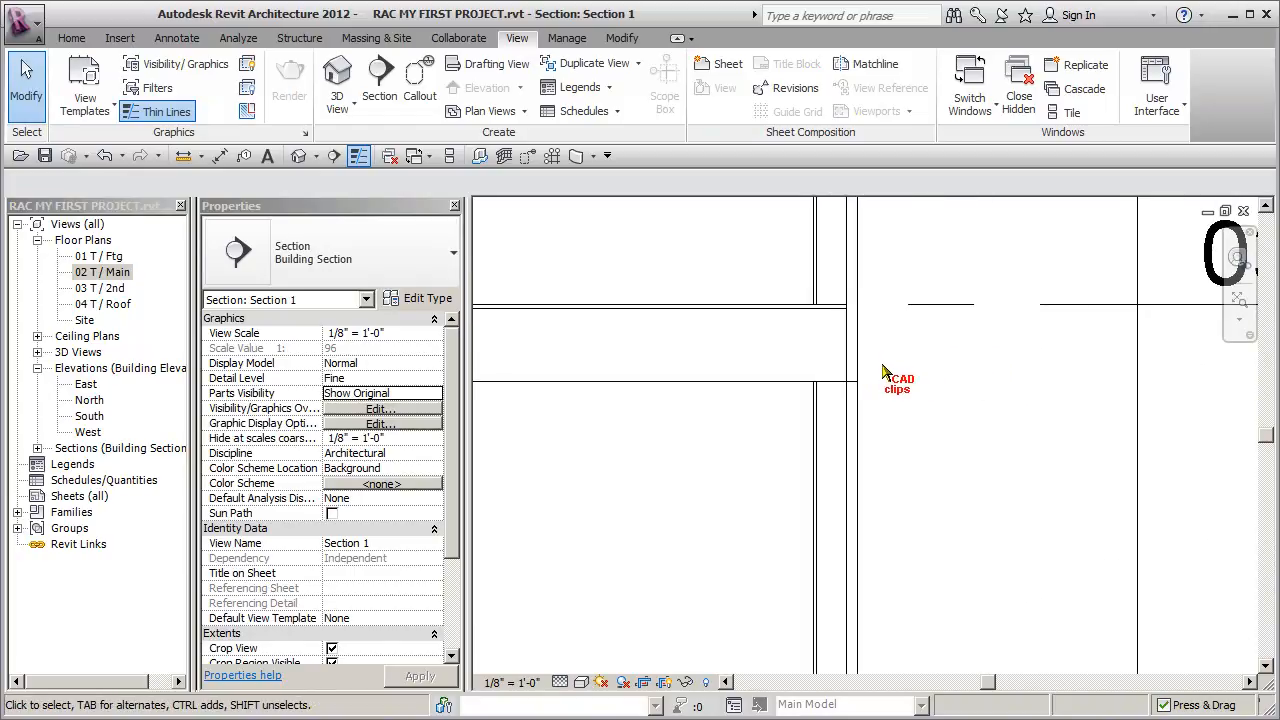
pyautogui.scroll(2, 878, 370)
pyautogui.scroll(-4, 878, 370)
pyautogui.moveTo(934, 438); pyautogui.dragTo(903, 288, button='middle')
pyautogui.moveTo(897, 477); pyautogui.dragTo(905, 375, button='middle')
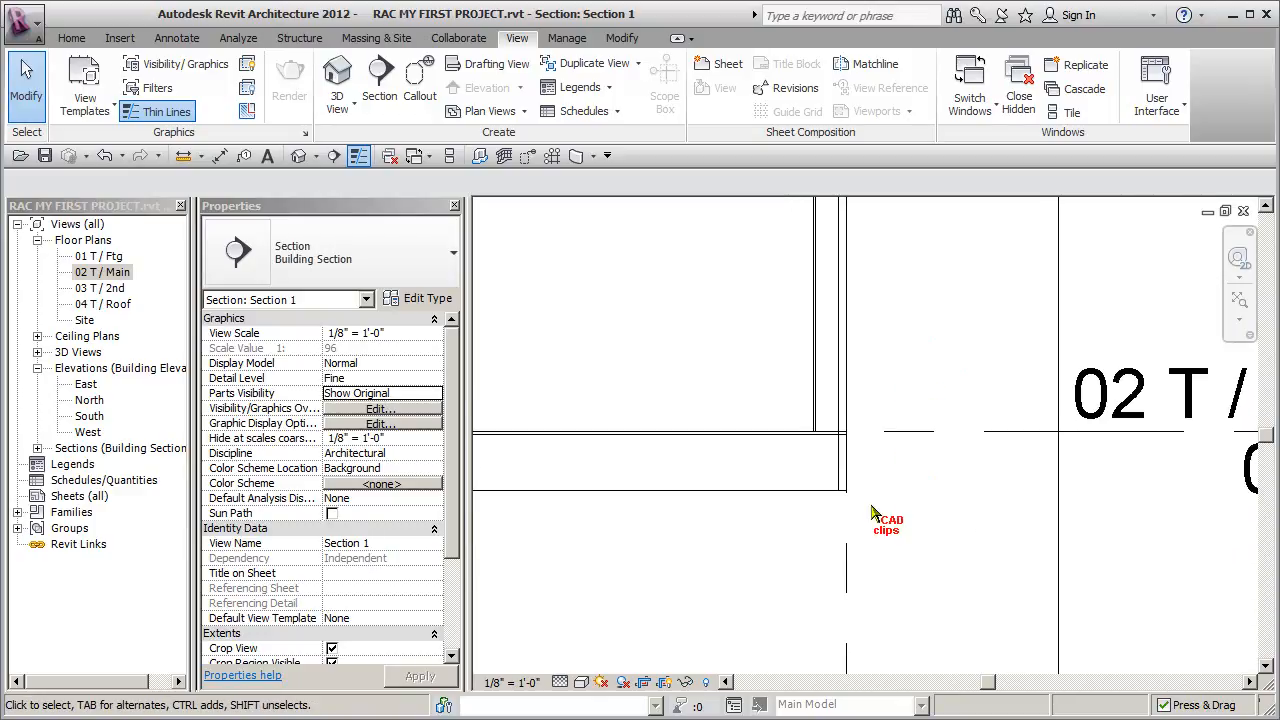
pyautogui.scroll(2, 865, 512)
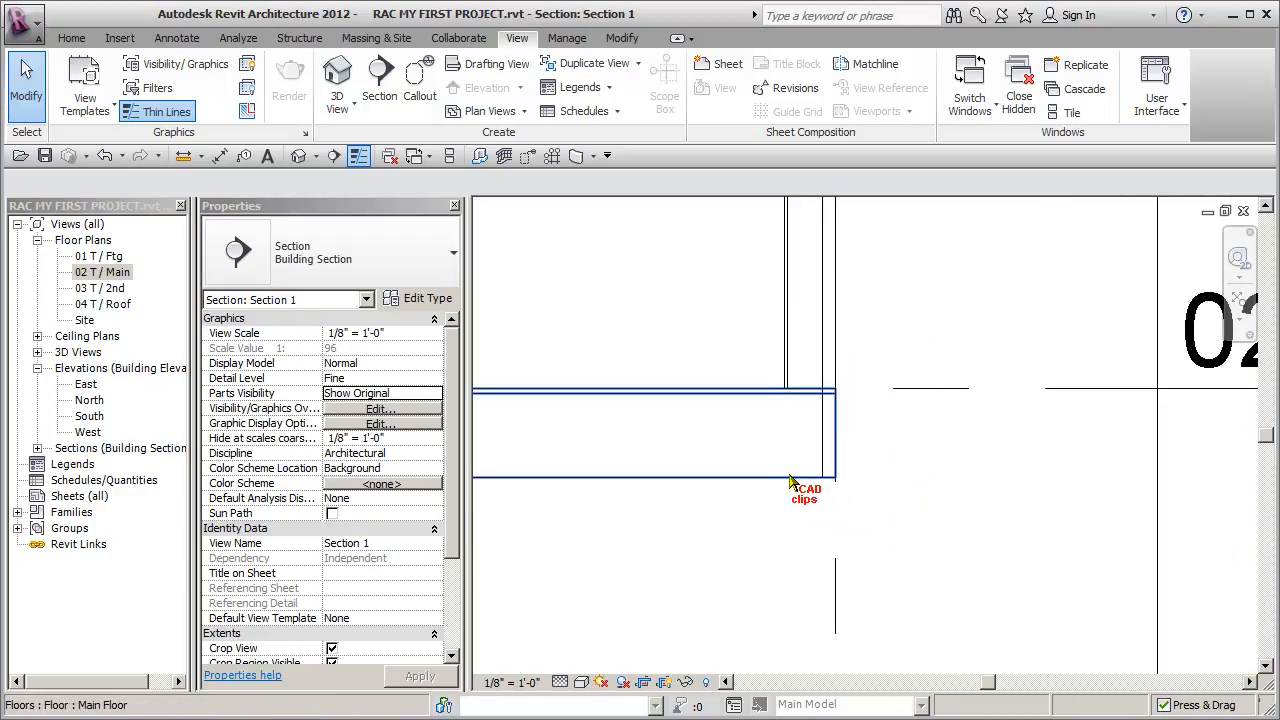
# - Stretch the main-floor wall's exterior layer to a Base Extension Distance of -1' 5 5/16", and return it to the floor's underside
pyautogui.click(832, 466)
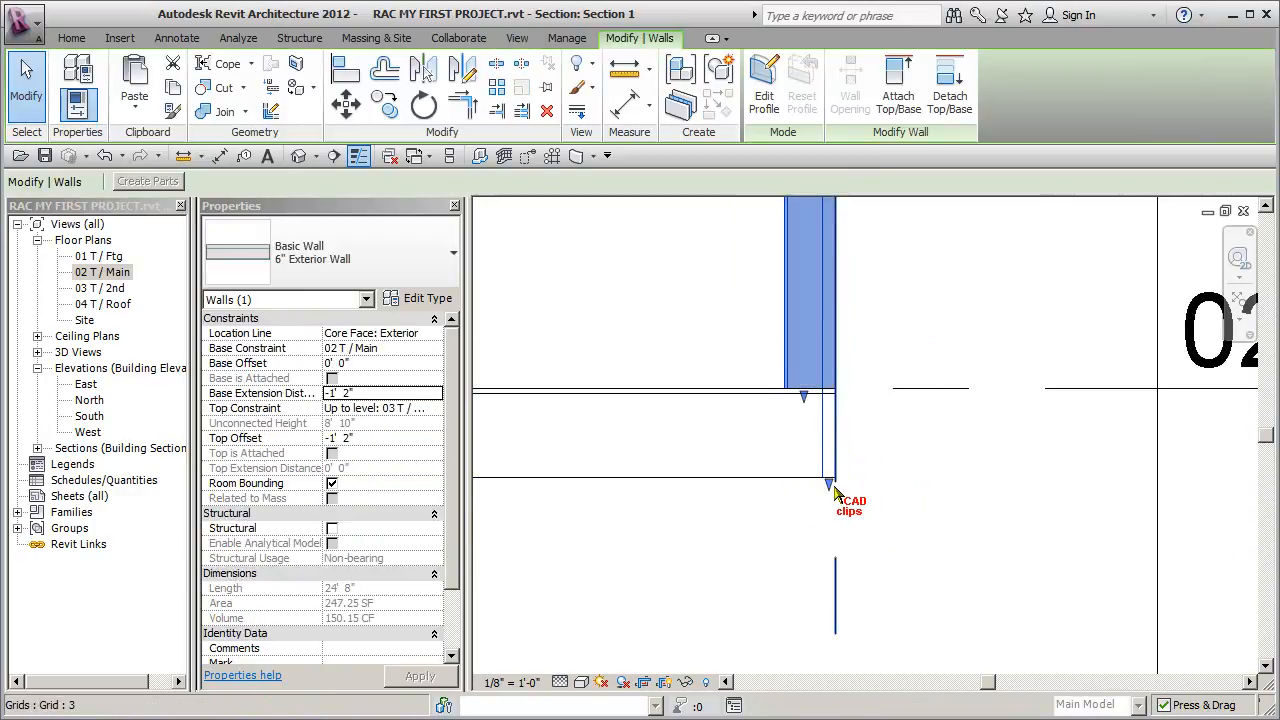
pyautogui.moveTo(823, 478); pyautogui.dragTo(868, 518)
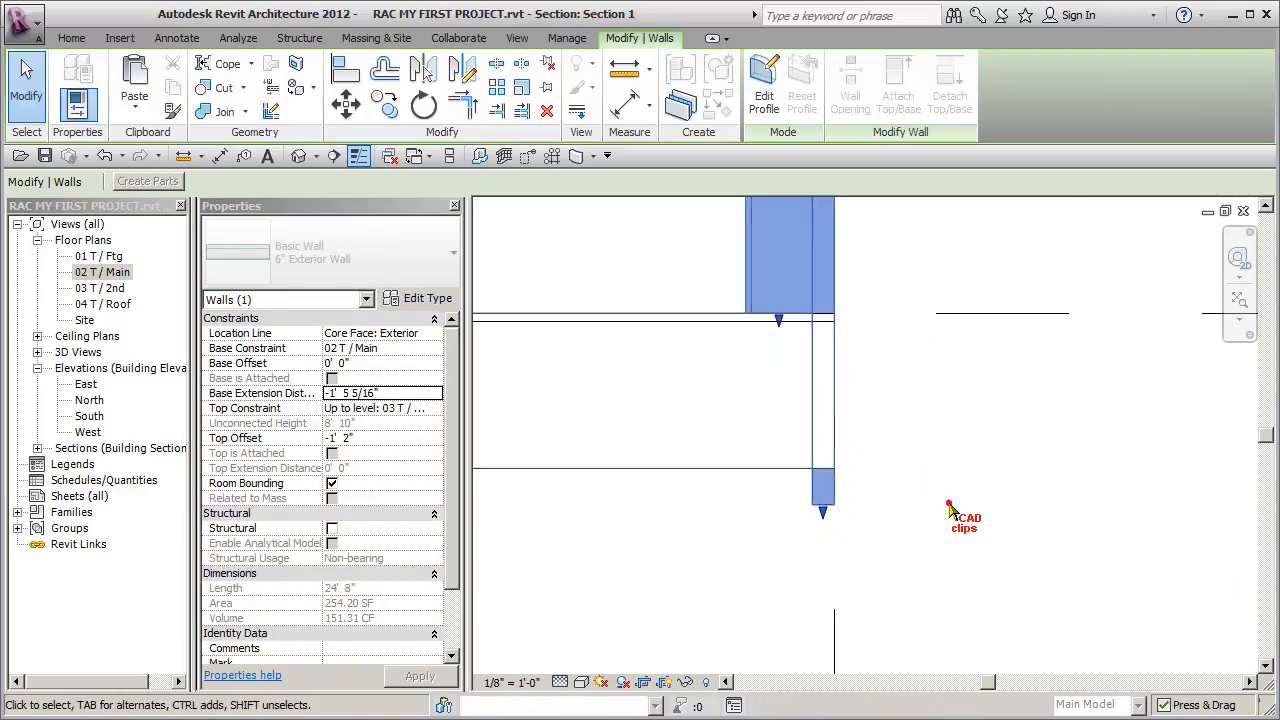
pyautogui.click(940, 517)
pyautogui.moveTo(822, 507); pyautogui.dragTo(838, 476)
pyautogui.click(952, 453)
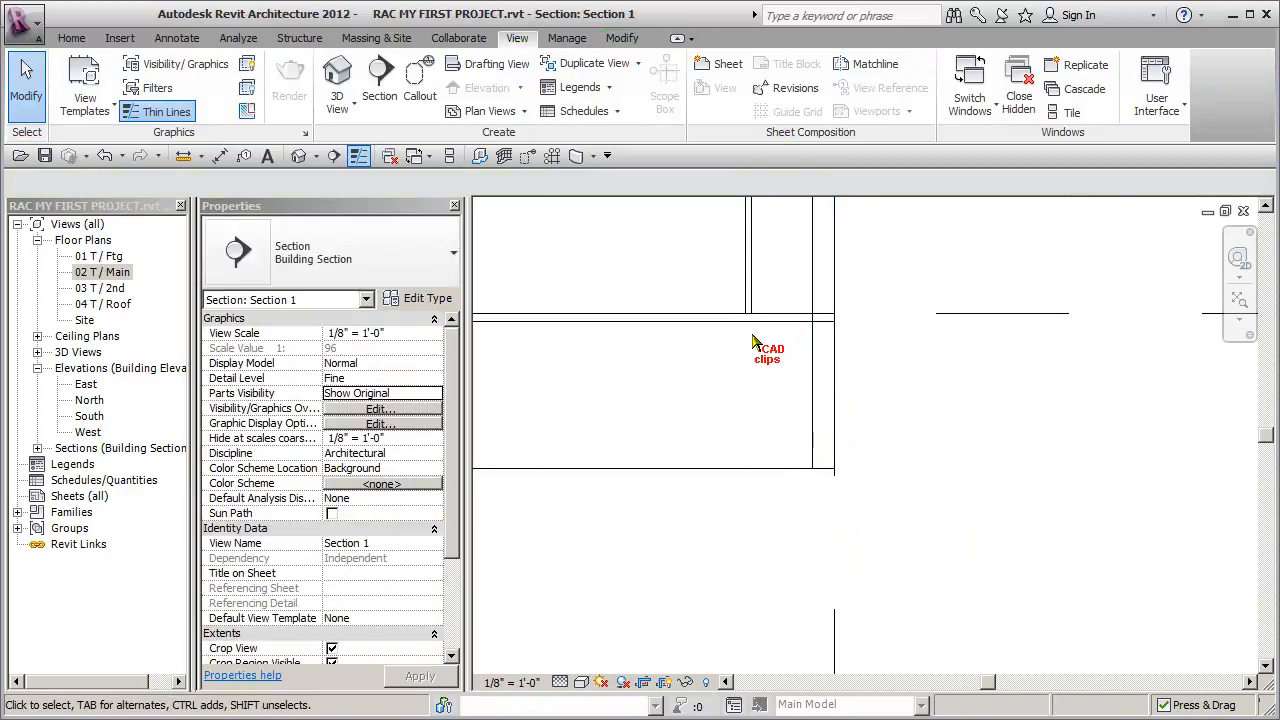
# - Select the main floor slab in the section to inspect its outer edge beside the exterior wall
pyautogui.click(713, 323)
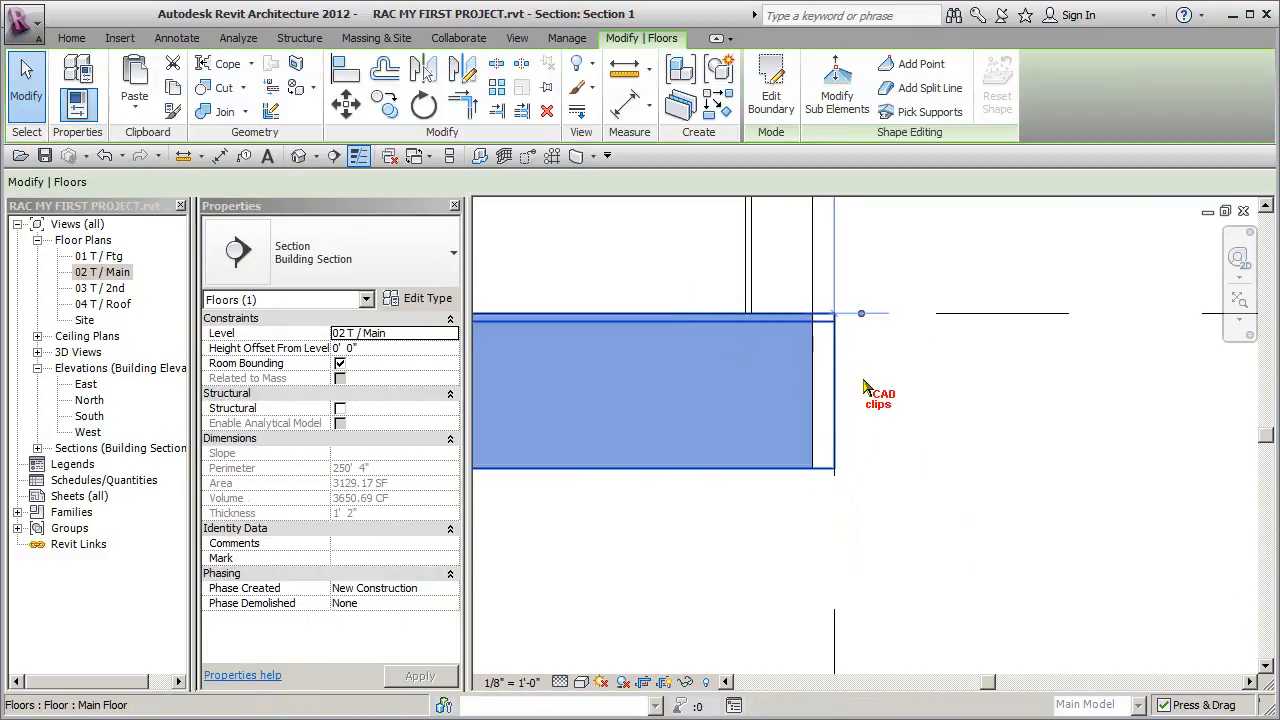
pyautogui.moveTo(914, 377); pyautogui.dragTo(897, 468, button='middle')
pyautogui.click(903, 322)
pyautogui.moveTo(893, 328); pyautogui.dragTo(875, 545, button='middle')
# - Inspect the grid 1 end of the section, comparing the wall layers with the floor edges at both levels
pyautogui.scroll(-1, 875, 545)
pyautogui.scroll(-2, 889, 361)
pyautogui.scroll(-1, 894, 423)
pyautogui.scroll(1, 703, 408)
pyautogui.moveTo(703, 408)
pyautogui.mouseDown(button='middle')
pyautogui.moveTo(993, 414)
pyautogui.moveTo(828, 413)
pyautogui.mouseUp(button='middle')
pyautogui.moveTo(486, 413); pyautogui.dragTo(813, 413, button='middle')
pyautogui.moveTo(551, 412); pyautogui.dragTo(780, 414, button='middle')
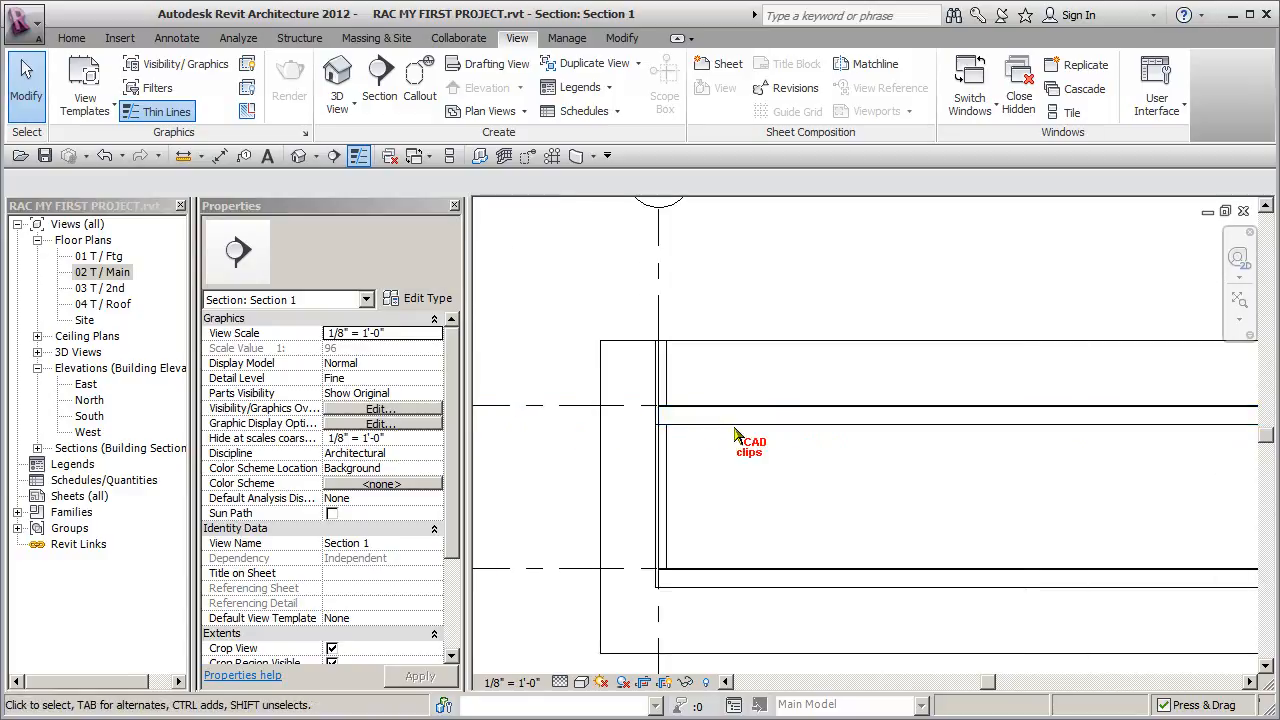
pyautogui.scroll(1, 668, 442)
pyautogui.scroll(3, 647, 628)
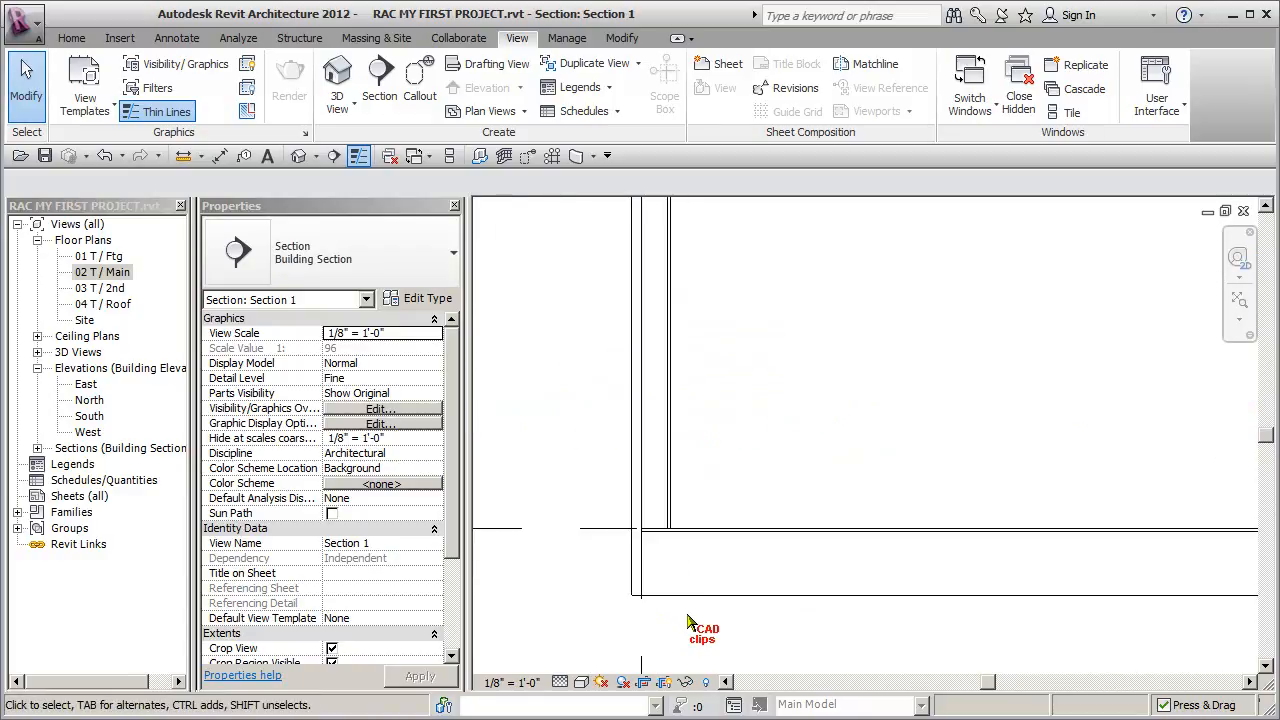
pyautogui.scroll(-3, 688, 622)
pyautogui.moveTo(688, 623); pyautogui.dragTo(688, 420, button='middle')
pyautogui.scroll(2, 688, 420)
pyautogui.scroll(-4, 697, 417)
# - Inspect the main-floor wall at the grid 3 end, checking its base extension and alignment with the grid line
pyautogui.moveTo(944, 452); pyautogui.dragTo(502, 447, button='middle')
pyautogui.moveTo(906, 447); pyautogui.dragTo(578, 445, button='middle')
pyautogui.moveTo(926, 489); pyautogui.dragTo(829, 457, button='middle')
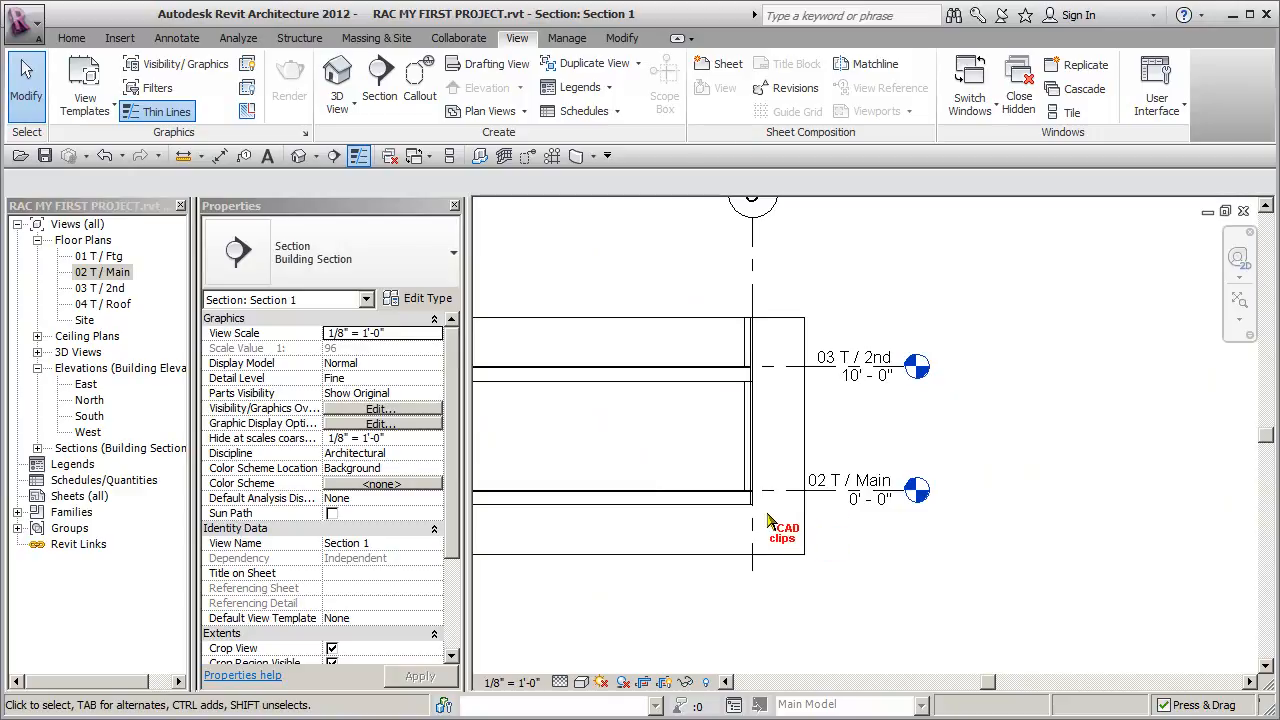
pyautogui.scroll(4, 761, 468)
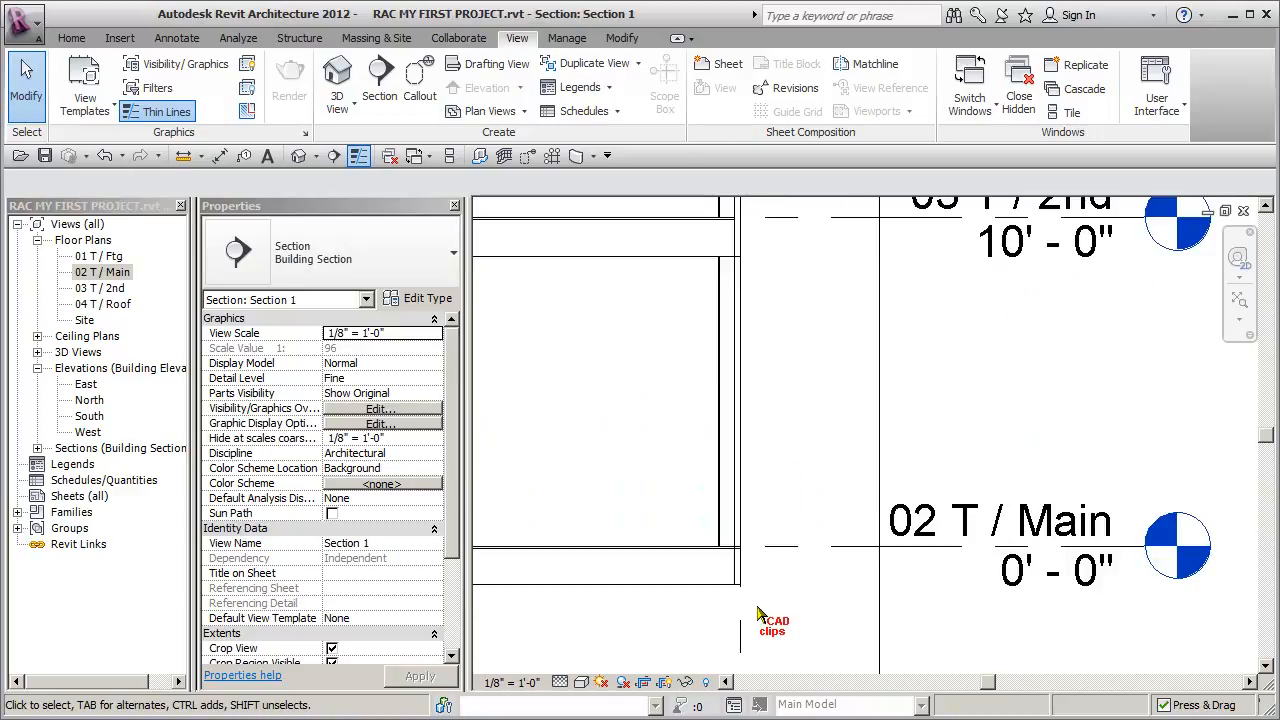
pyautogui.click(736, 421)
pyautogui.scroll(3, 768, 608)
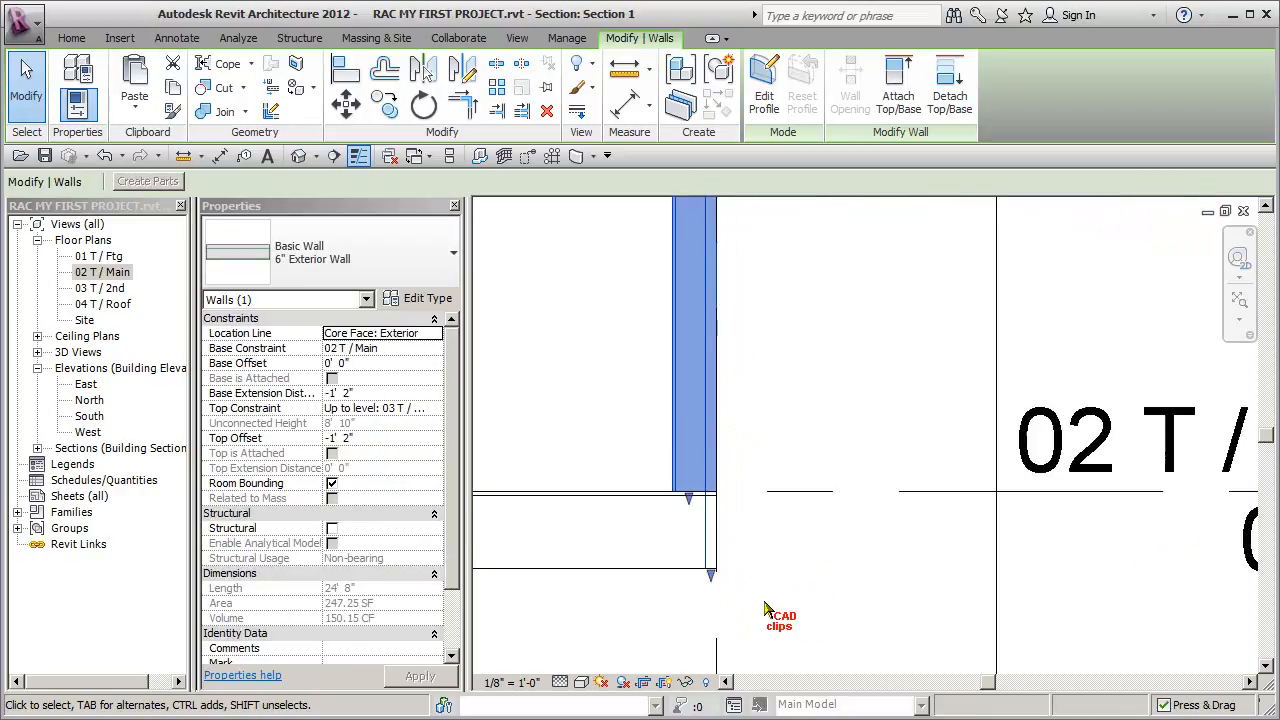
pyautogui.moveTo(747, 589); pyautogui.dragTo(747, 444, button='middle')
pyautogui.click(732, 470)
pyautogui.scroll(1, 723, 488)
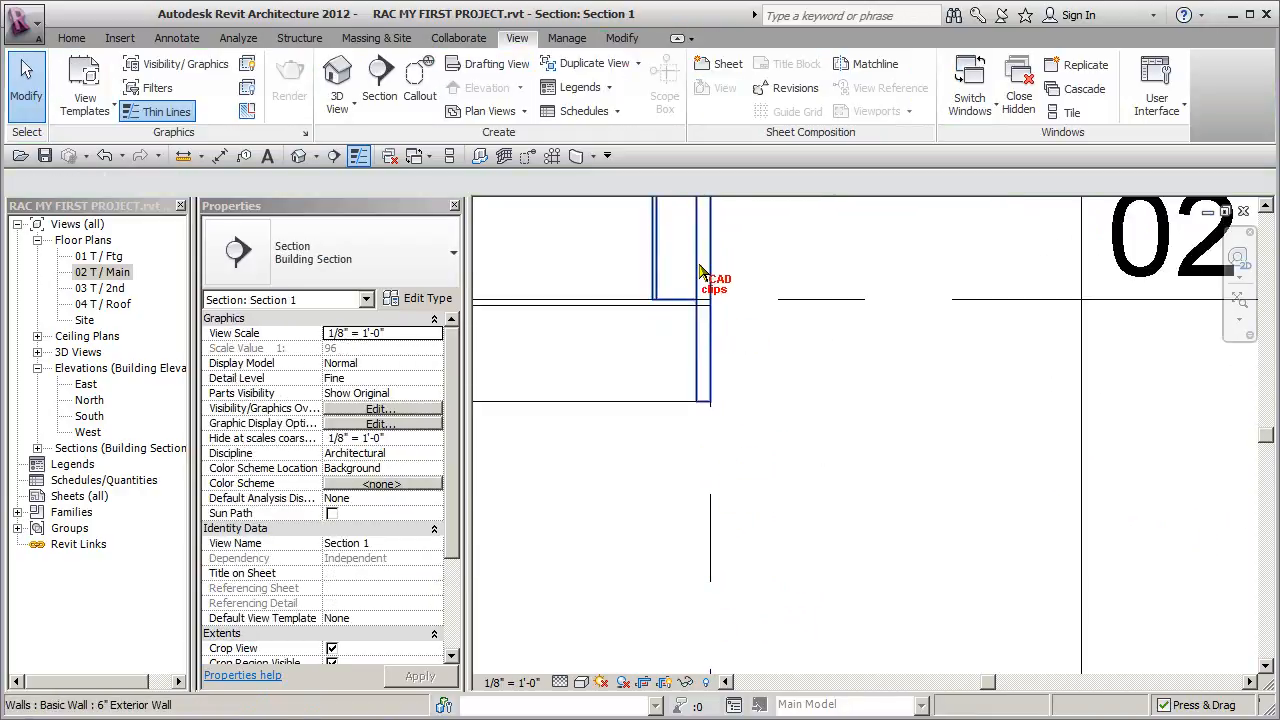
pyautogui.scroll(-2, 768, 280)
pyautogui.moveTo(771, 277); pyautogui.dragTo(781, 581, button='middle')
pyautogui.moveTo(799, 324); pyautogui.dragTo(797, 610, button='middle')
pyautogui.scroll(-3, 806, 457)
pyautogui.moveTo(805, 378); pyautogui.dragTo(813, 582, button='middle')
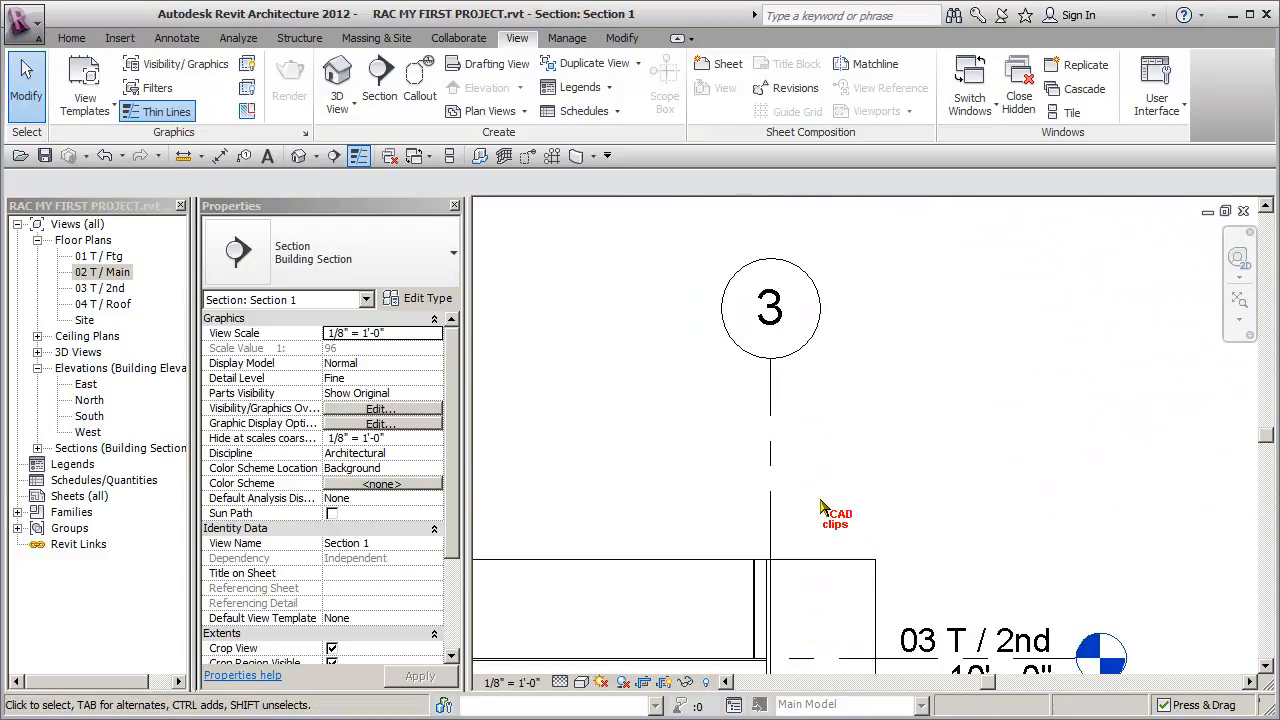
# - Open the 02 T / Main floor plan and inspect the two exterior walls meeting at the grid 3 corner
pyautogui.click(110, 272)
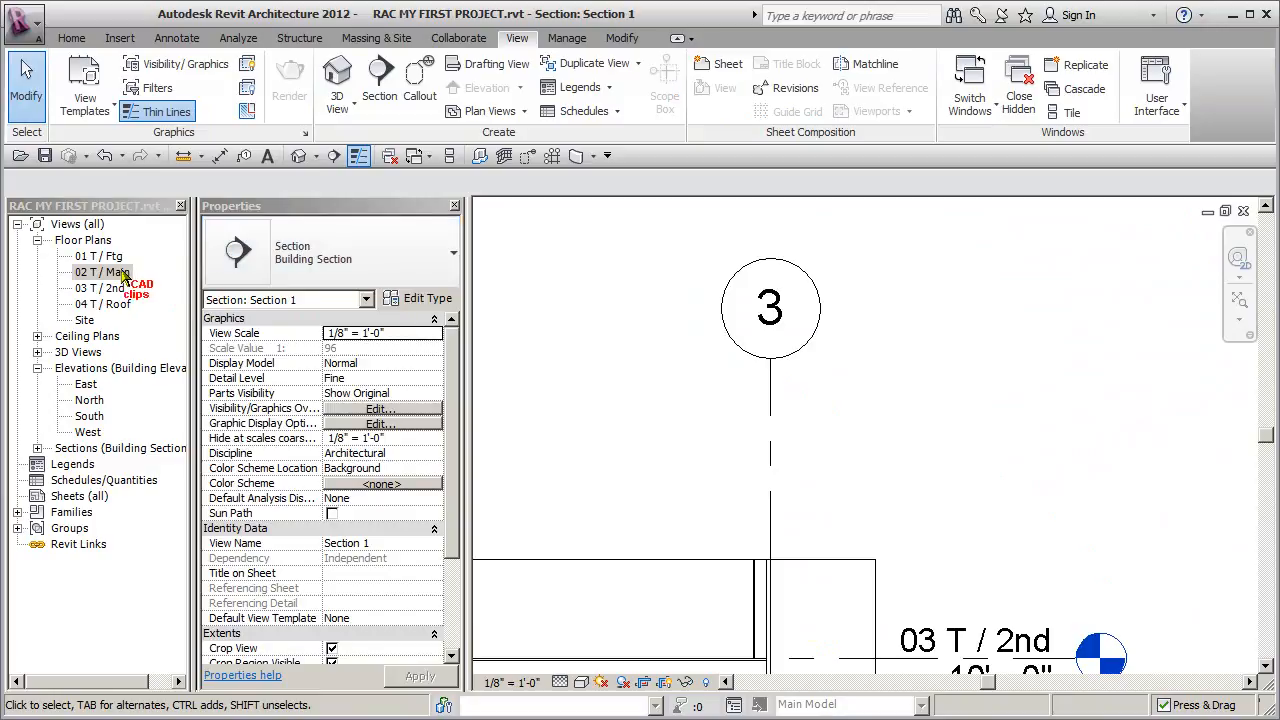
pyautogui.doubleClick(112, 273)
pyautogui.moveTo(829, 429); pyautogui.dragTo(422, 425, button='middle')
pyautogui.scroll(3, 983, 347)
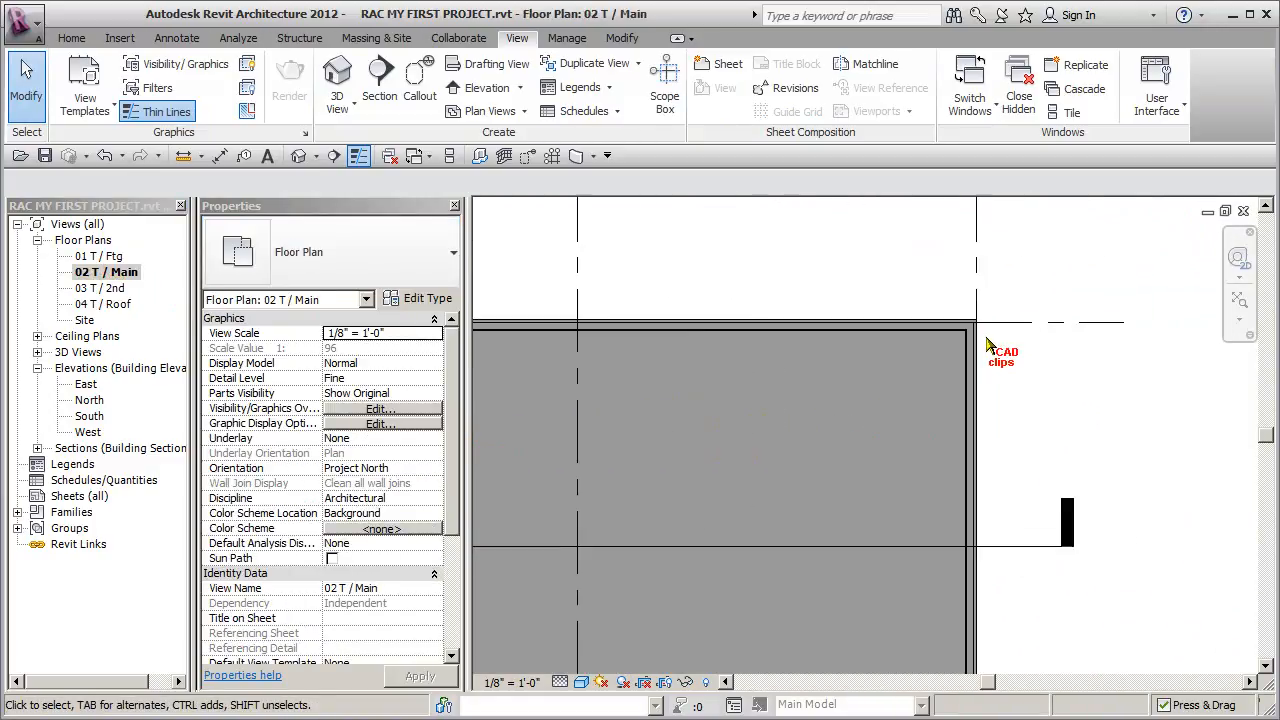
pyautogui.scroll(2, 965, 318)
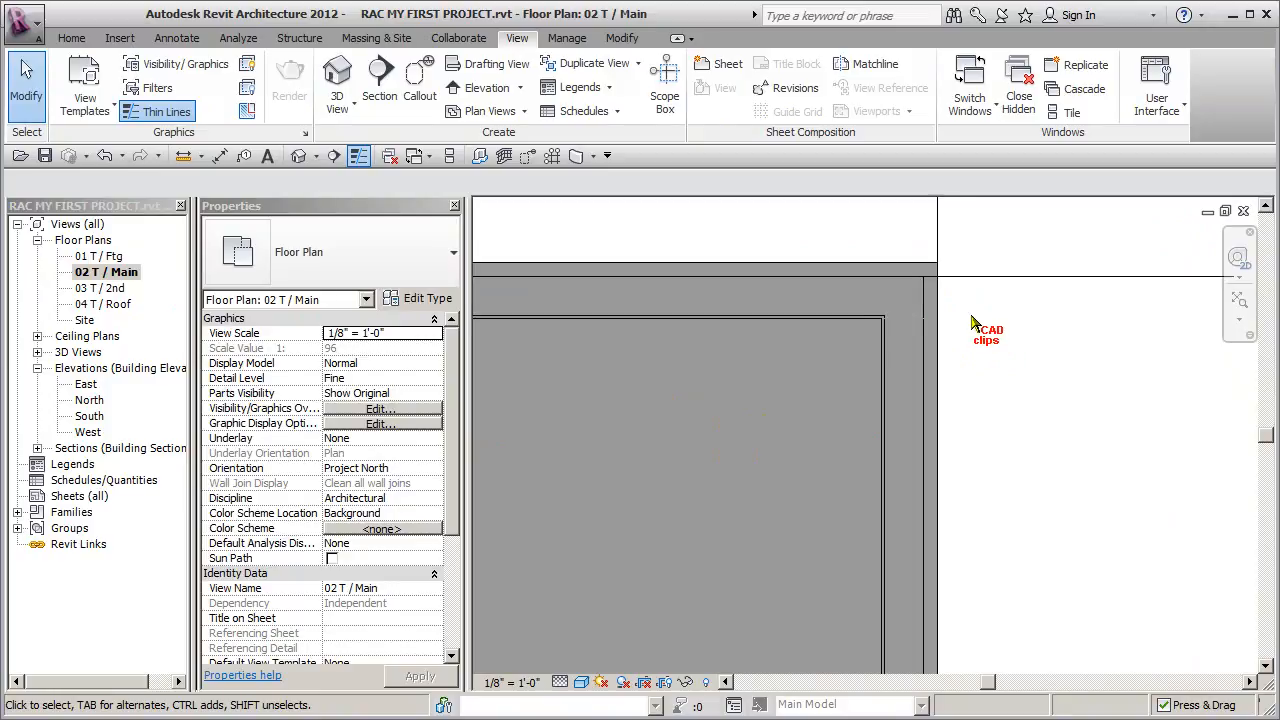
pyautogui.click(838, 264)
pyautogui.click(1014, 409)
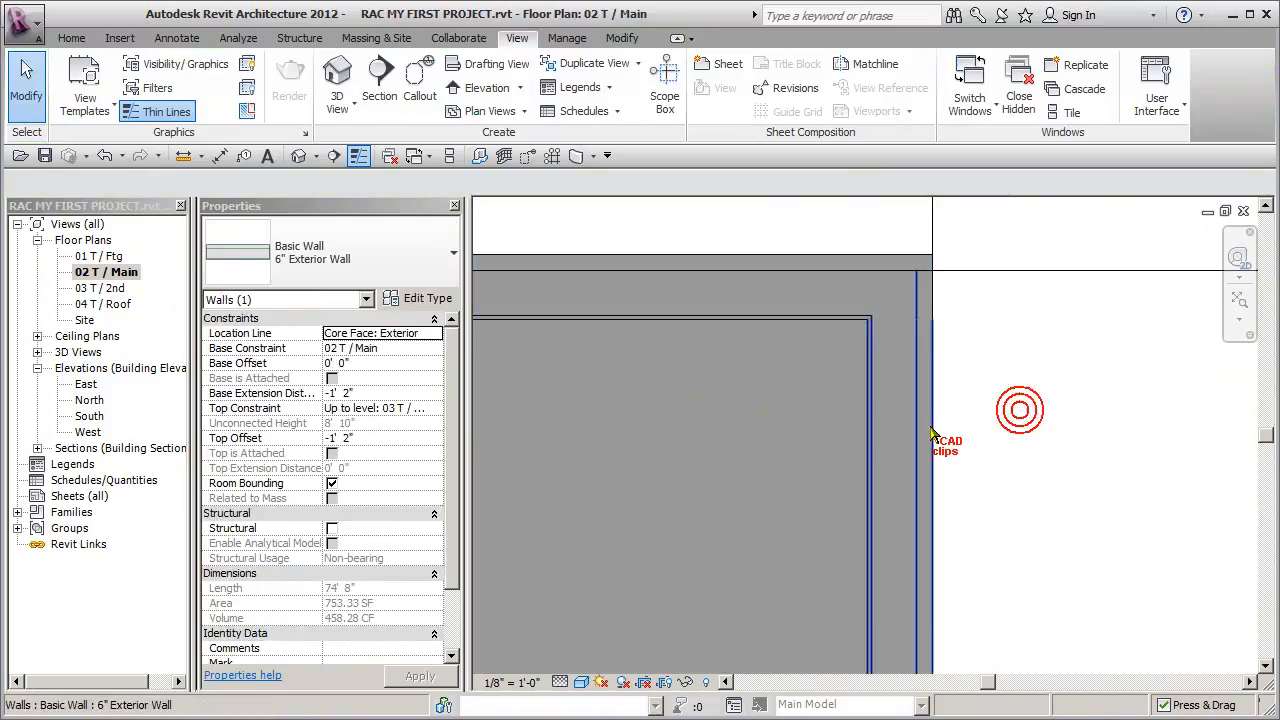
pyautogui.click(920, 432)
pyautogui.click(983, 467)
pyautogui.scroll(-4, 984, 468)
pyautogui.scroll(-1, 993, 482)
pyautogui.moveTo(1006, 496); pyautogui.dragTo(840, 480, button='middle')
pyautogui.scroll(-3, 873, 514)
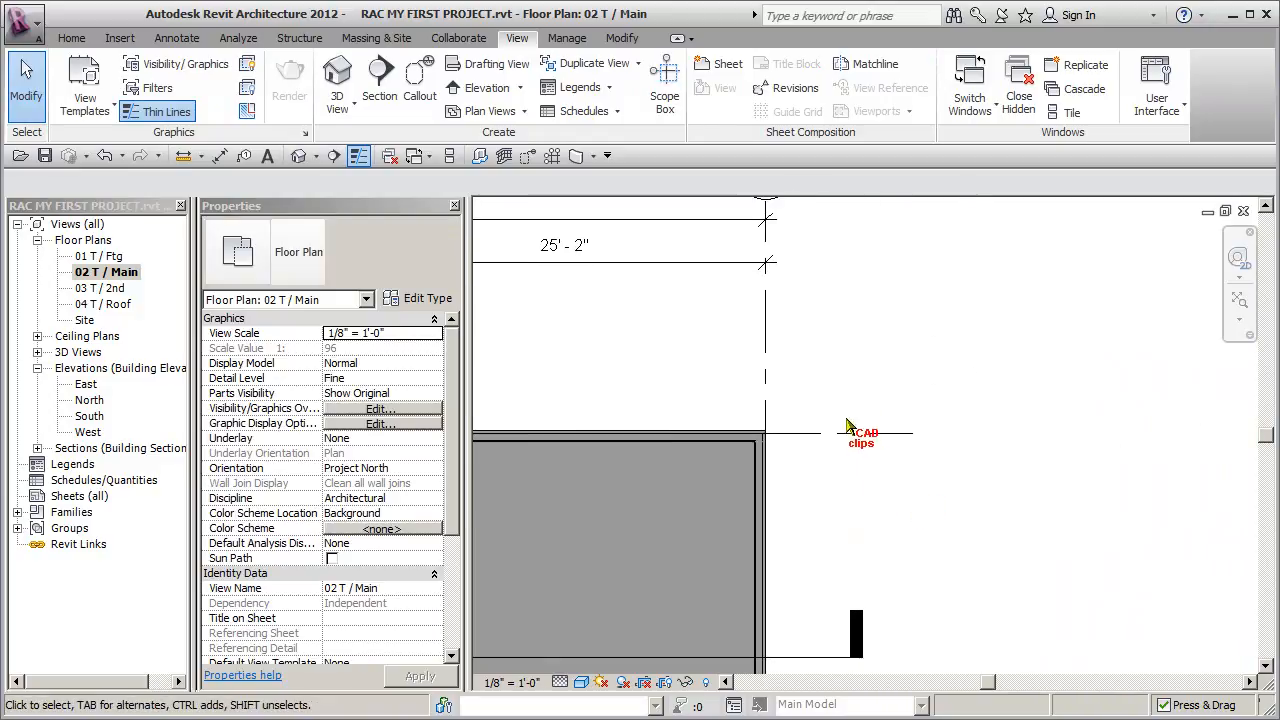
# - Move grid 3 by setting its dimension from grid 2 to 25'
pyautogui.moveTo(795, 389); pyautogui.dragTo(961, 420, button='middle')
pyautogui.moveTo(768, 370); pyautogui.dragTo(990, 400, button='middle')
pyautogui.click(1048, 382)
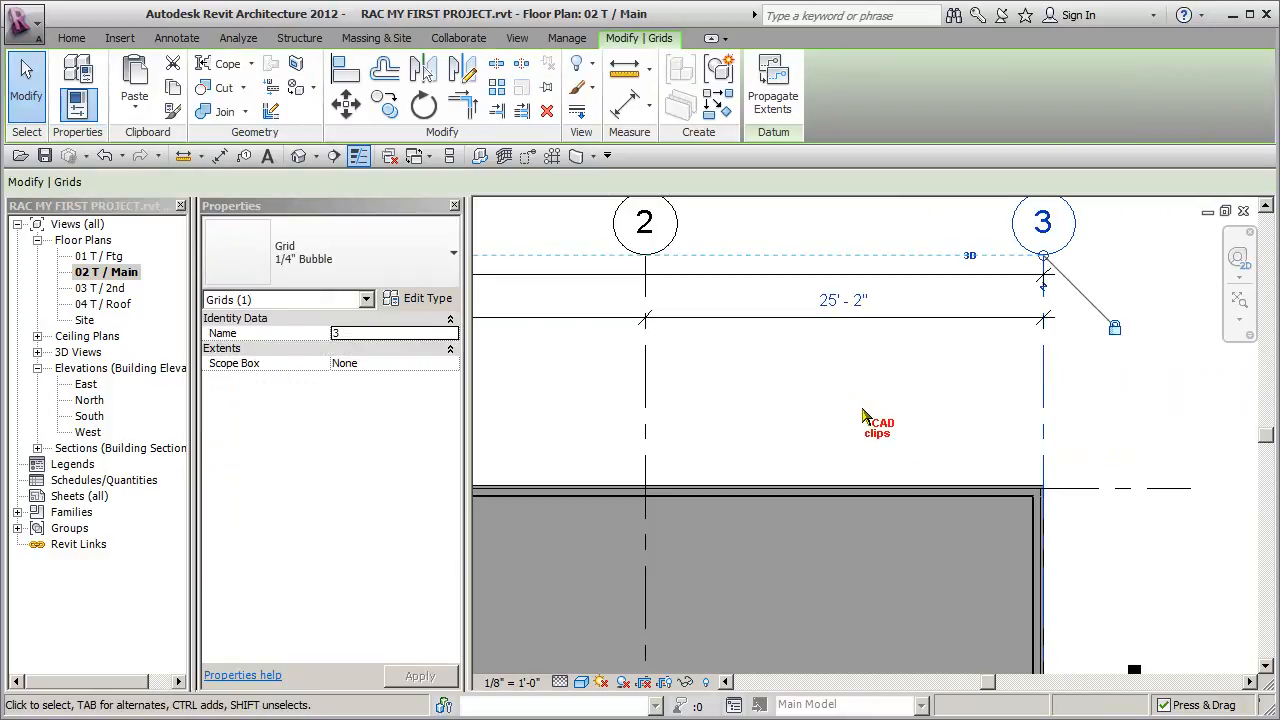
pyautogui.click(845, 300)
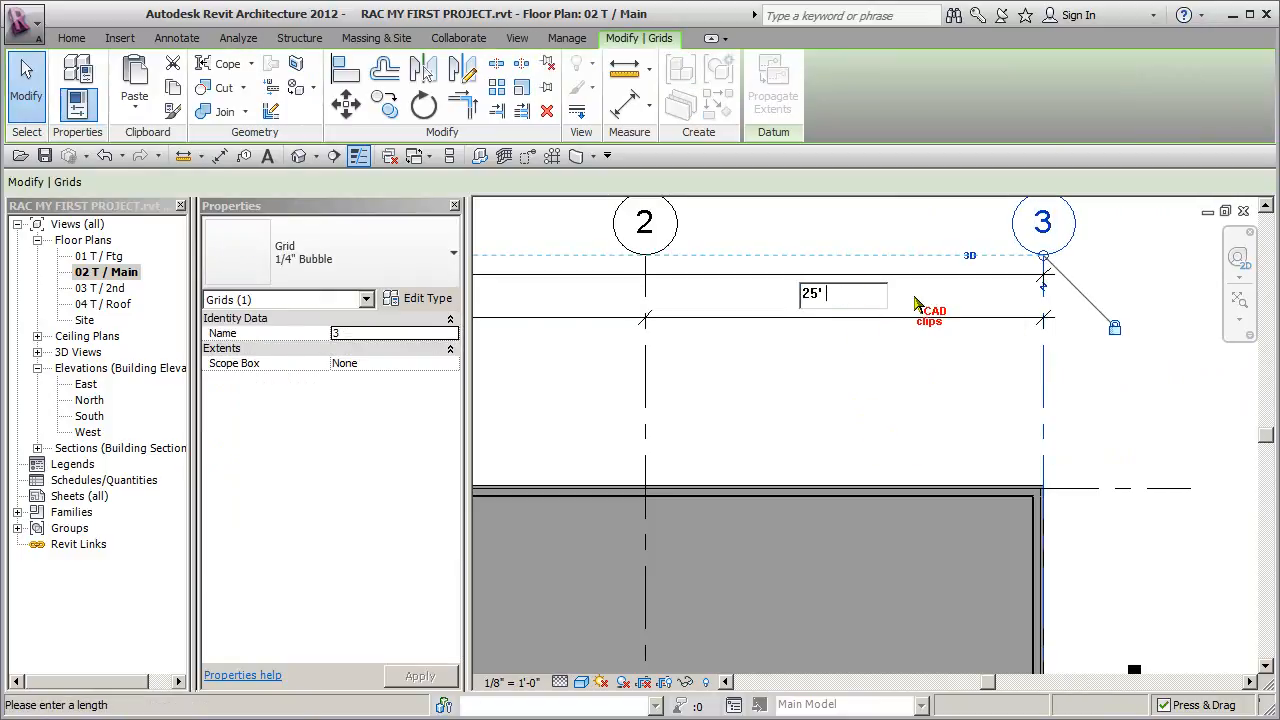
pyautogui.press('Return')
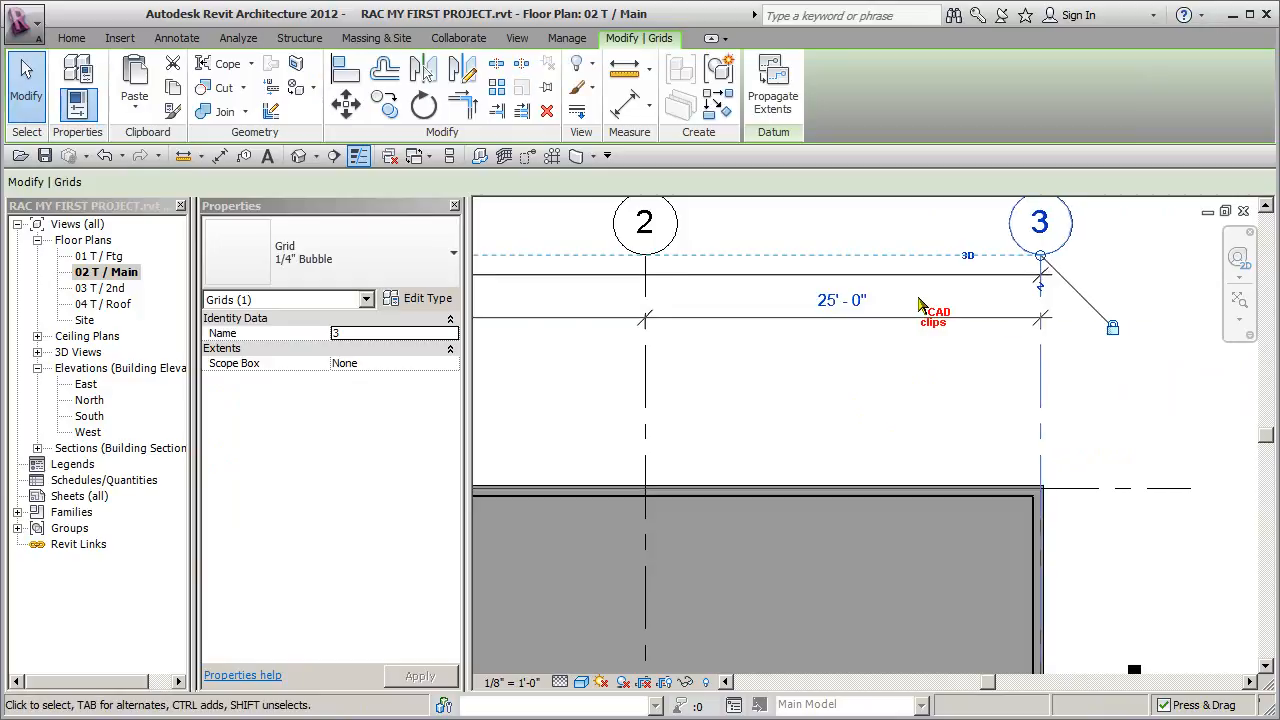
pyautogui.click(904, 367)
# - Check grid 3 against the exterior wall corner in plan, and open Section 1 from its section marker
pyautogui.moveTo(991, 401); pyautogui.dragTo(841, 297, button='middle')
pyautogui.scroll(2, 920, 425)
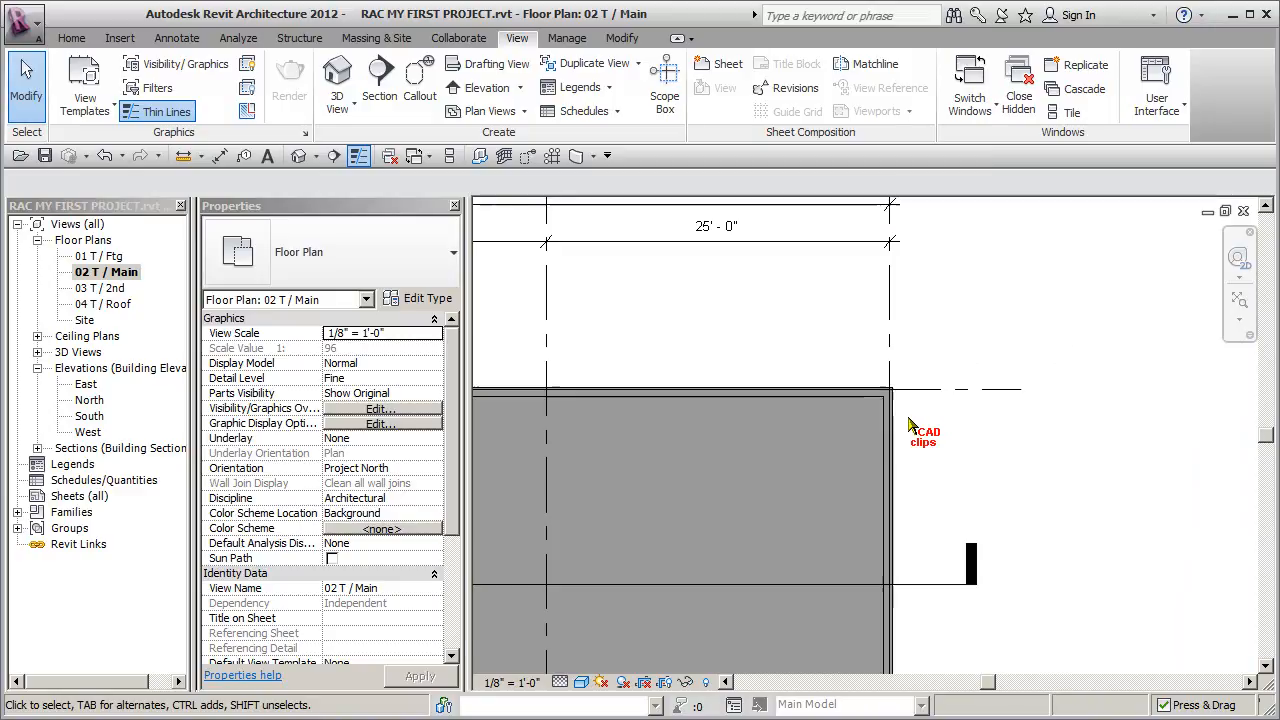
pyautogui.scroll(-3, 908, 420)
pyautogui.moveTo(814, 440); pyautogui.dragTo(1063, 346, button='middle')
pyautogui.moveTo(774, 419); pyautogui.dragTo(864, 390, button='middle')
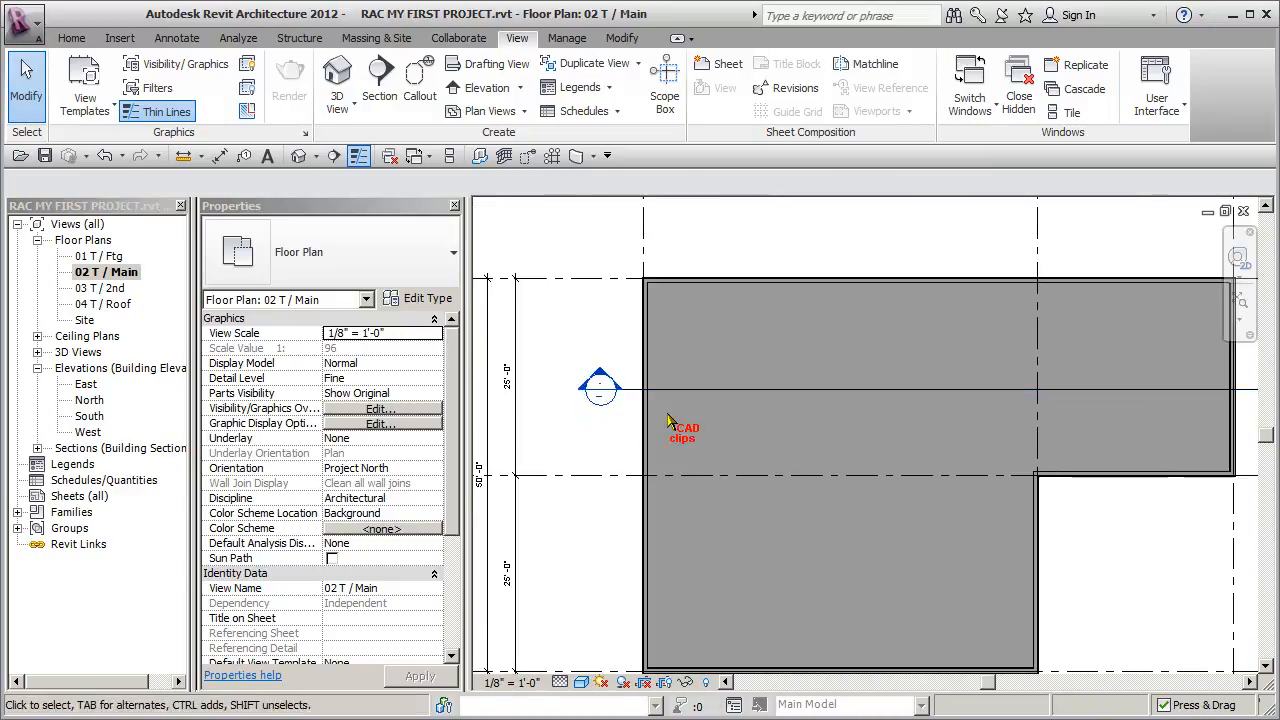
pyautogui.doubleClick(600, 390)
pyautogui.moveTo(893, 587); pyautogui.dragTo(929, 326, button='middle')
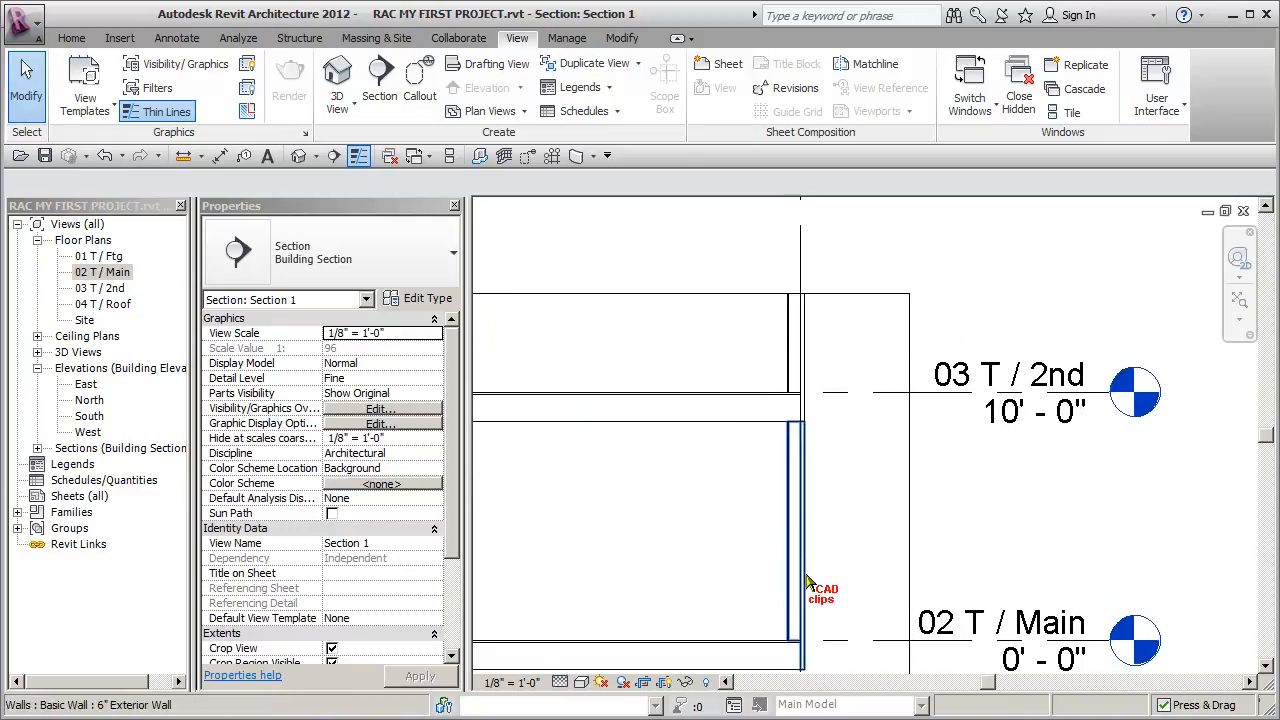
# - Examine the wall layers and floor edges beside grid 3 at the main and second floors in the section
pyautogui.moveTo(786, 592); pyautogui.dragTo(837, 503, button='middle')
pyautogui.scroll(4, 837, 546)
pyautogui.scroll(-4, 821, 530)
pyautogui.moveTo(840, 398); pyautogui.dragTo(837, 631, button='middle')
pyautogui.moveTo(839, 426); pyautogui.dragTo(842, 461, button='middle')
pyautogui.scroll(1, 817, 455)
pyautogui.scroll(2, 815, 457)
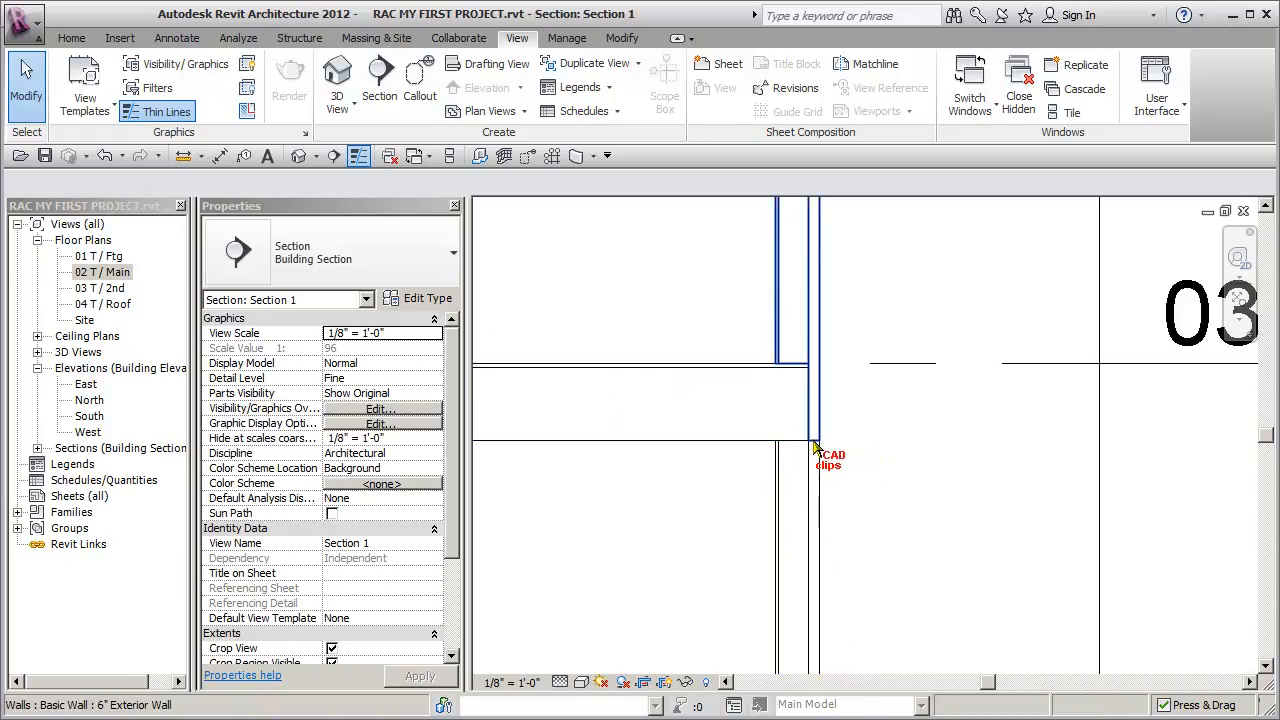
pyautogui.moveTo(868, 405); pyautogui.dragTo(868, 607, button='middle')
pyautogui.scroll(-6, 872, 475)
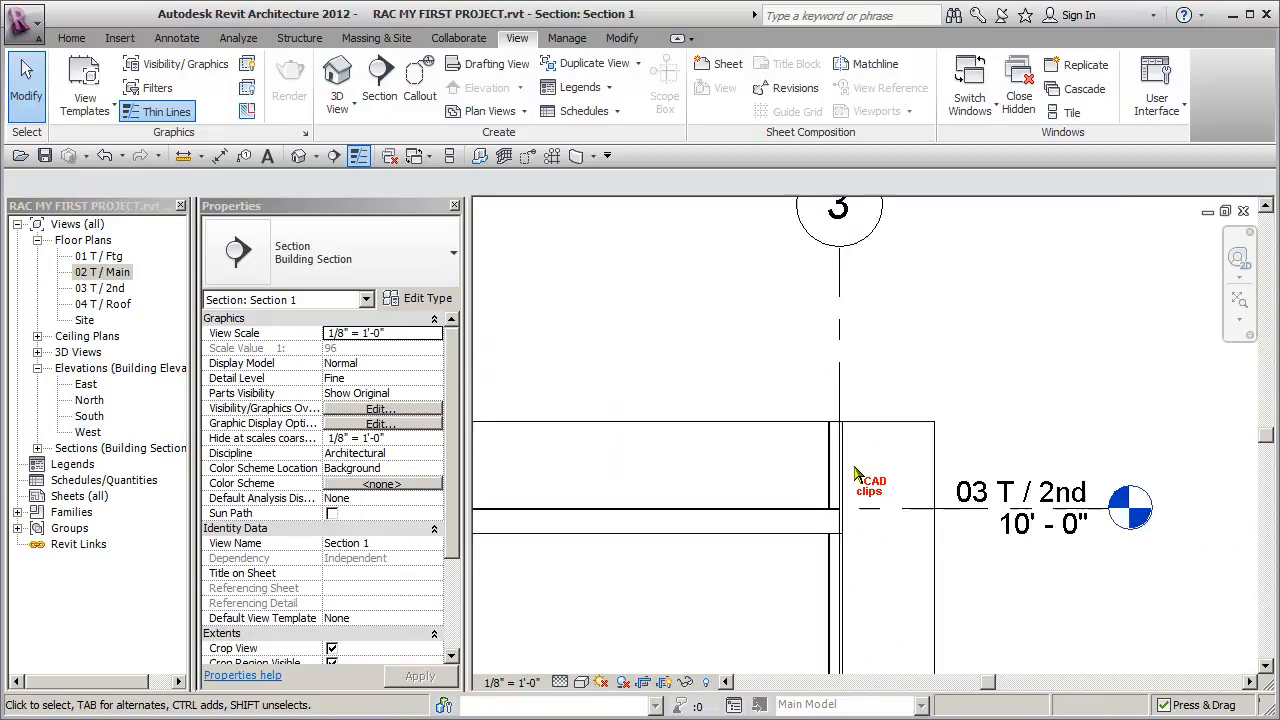
pyautogui.moveTo(853, 470); pyautogui.dragTo(1059, 426, button='middle')
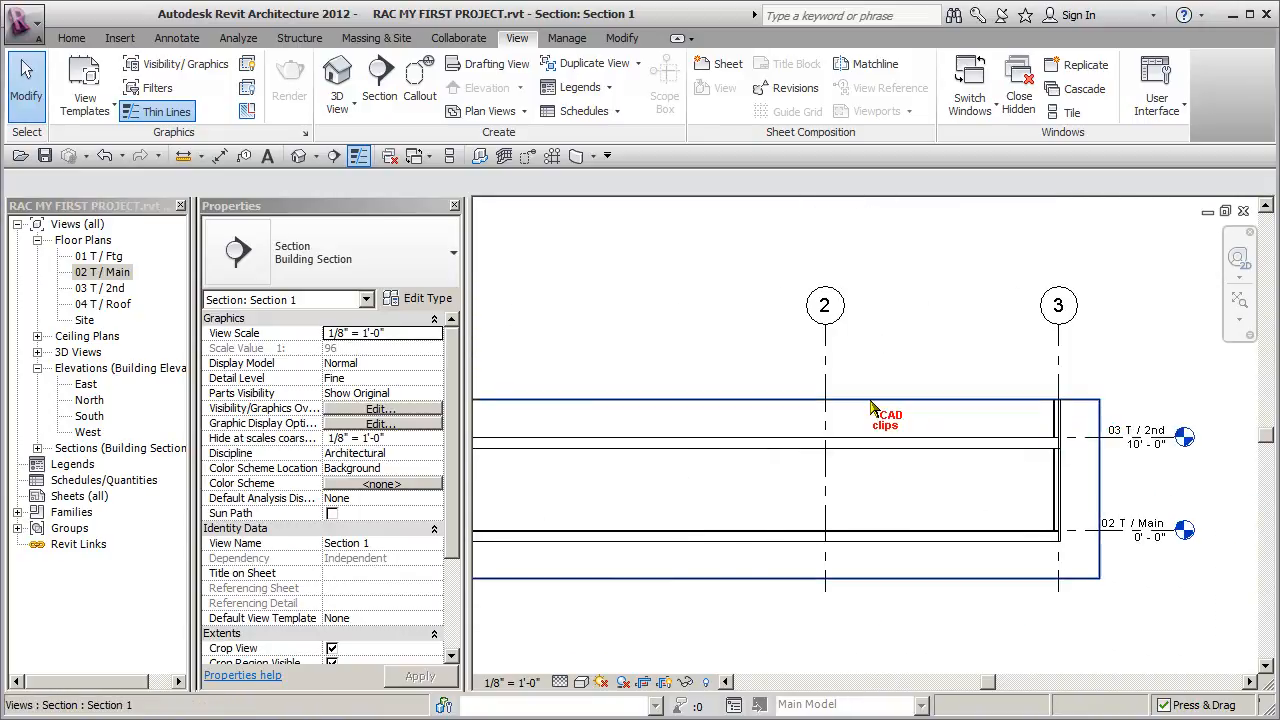
# - Enlarge Section 1's crop region to reach above the grid bubbles and below the 01 T / Ftg level
pyautogui.click(870, 401)
pyautogui.scroll(-1, 808, 444)
pyautogui.moveTo(808, 444); pyautogui.dragTo(927, 455, button='middle')
pyautogui.moveTo(853, 417); pyautogui.dragTo(854, 373)
pyautogui.moveTo(854, 555); pyautogui.dragTo(855, 599)
pyautogui.moveTo(854, 373); pyautogui.dragTo(855, 230)
pyautogui.moveTo(856, 290); pyautogui.dragTo(841, 368, button='middle')
pyautogui.click(740, 430)
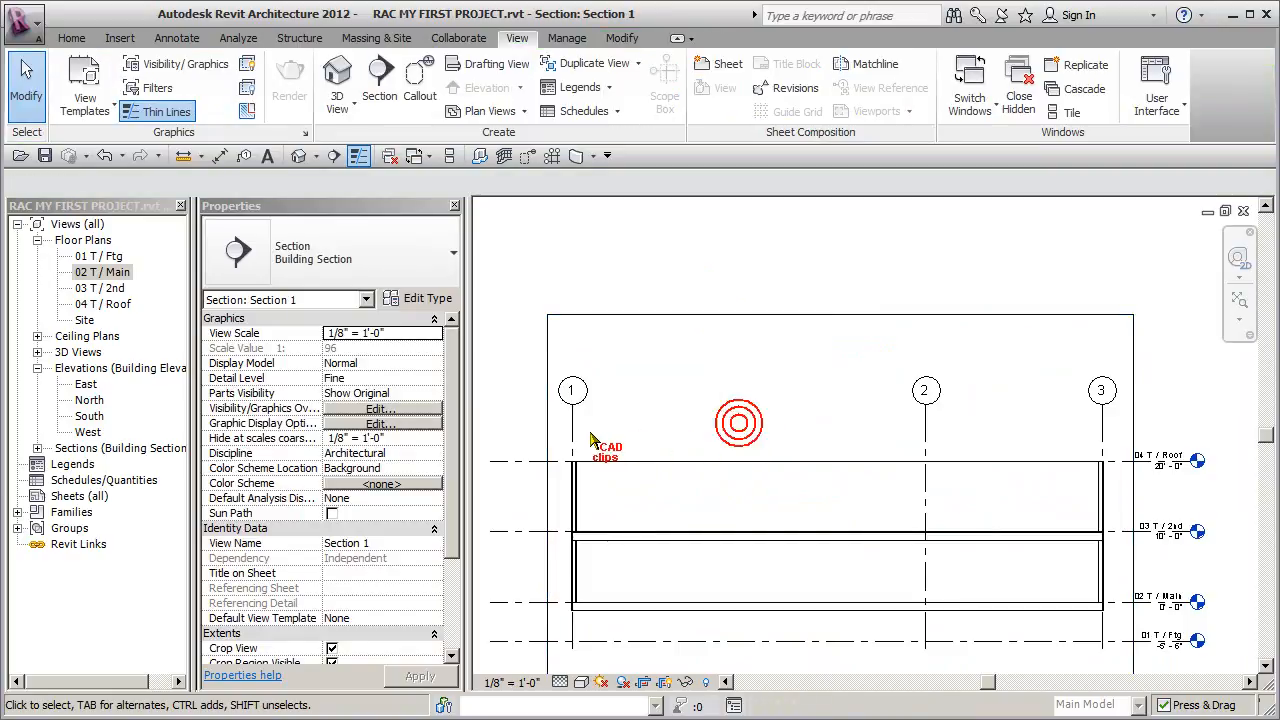
# - Raise the aligned bubbles of grids 1, 2 and 3 higher above the 04 T / Roof level in the section
pyautogui.click(572, 404)
pyautogui.moveTo(575, 405); pyautogui.dragTo(576, 377)
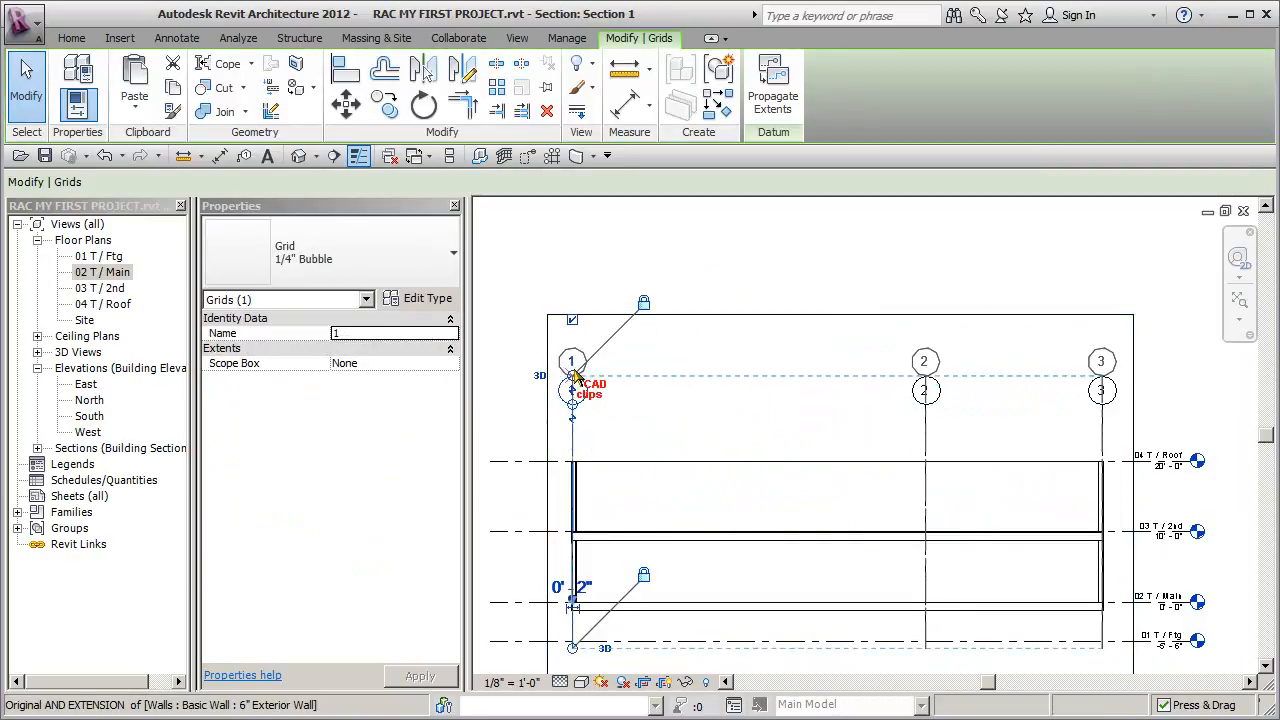
pyautogui.click(718, 404)
pyautogui.scroll(-1, 722, 404)
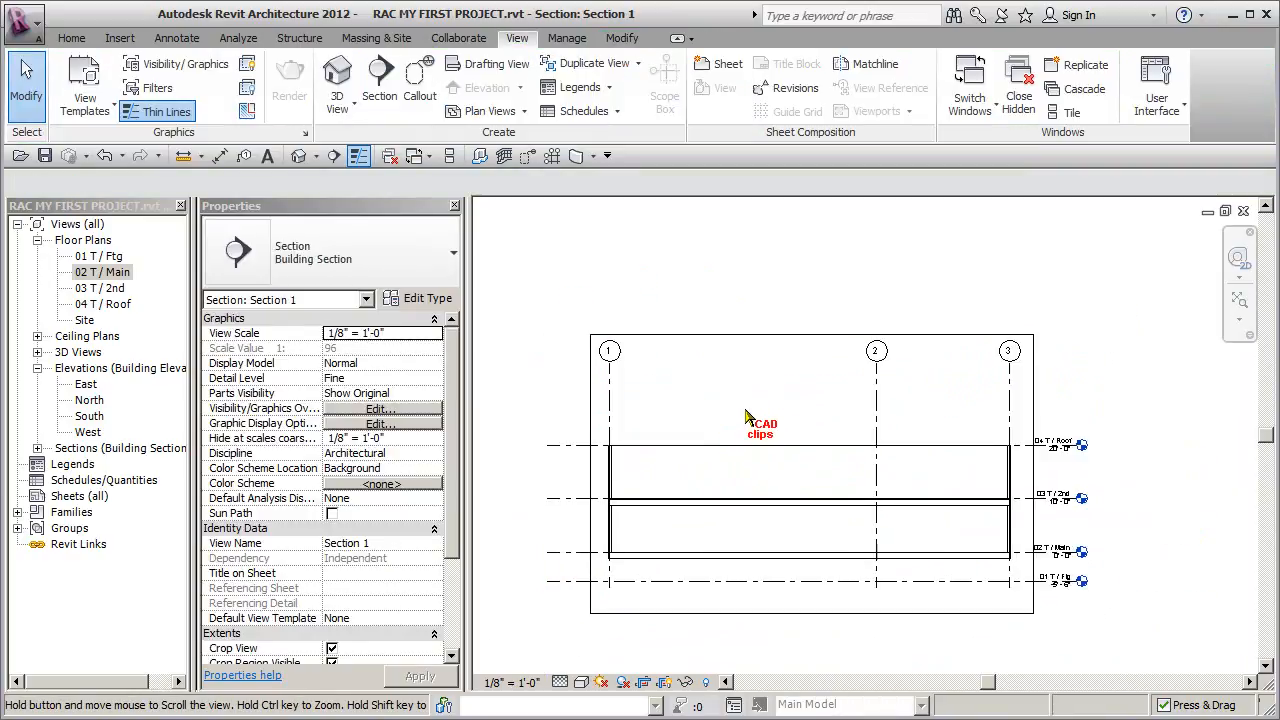
pyautogui.moveTo(741, 415); pyautogui.dragTo(741, 370, button='middle')
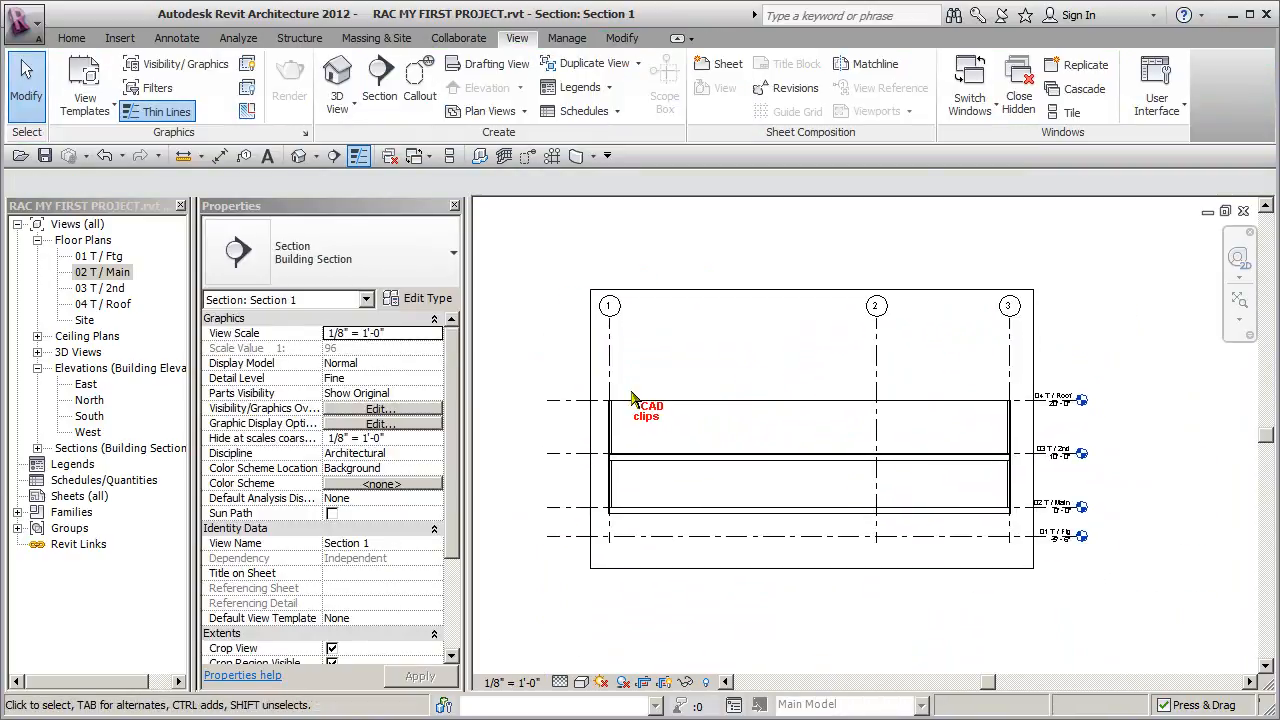
# - Locate Section 1 among the project's section views, and open the 02 T / Main floor plan
pyautogui.click(37, 448)
pyautogui.click(100, 464)
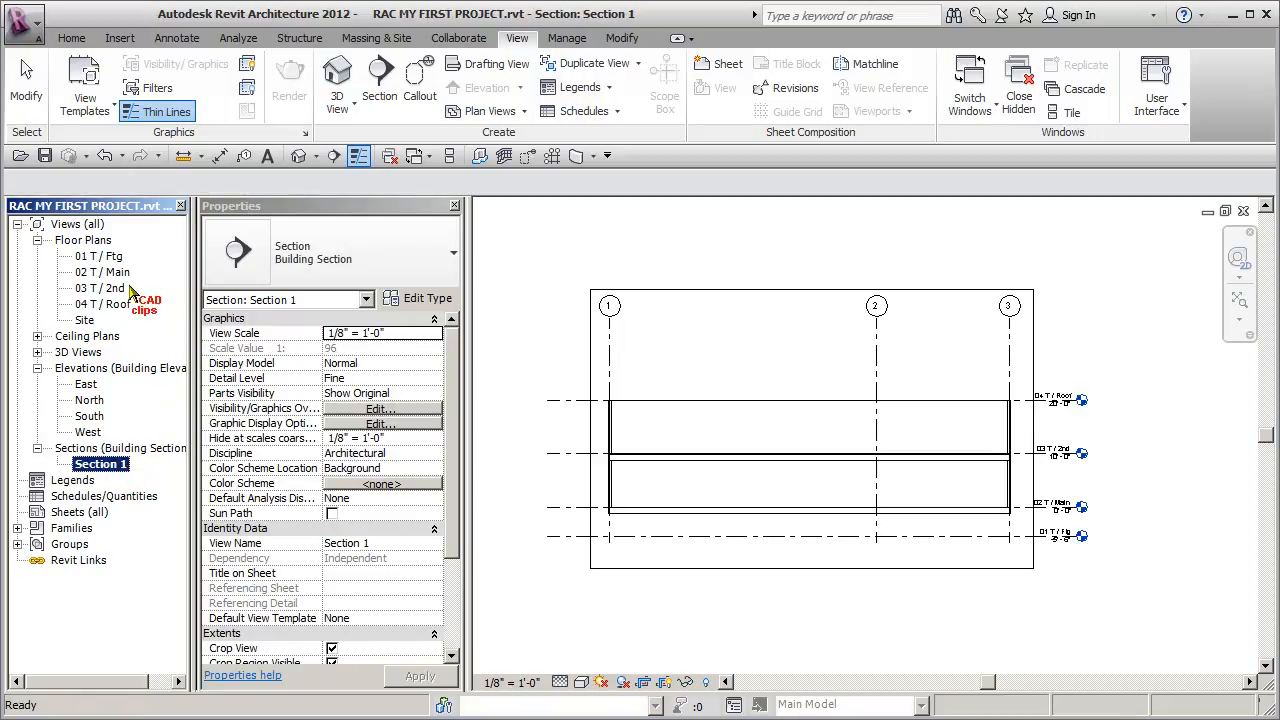
pyautogui.doubleClick(103, 272)
pyautogui.scroll(-2, 760, 507)
pyautogui.moveTo(760, 507); pyautogui.dragTo(756, 470, button='middle')
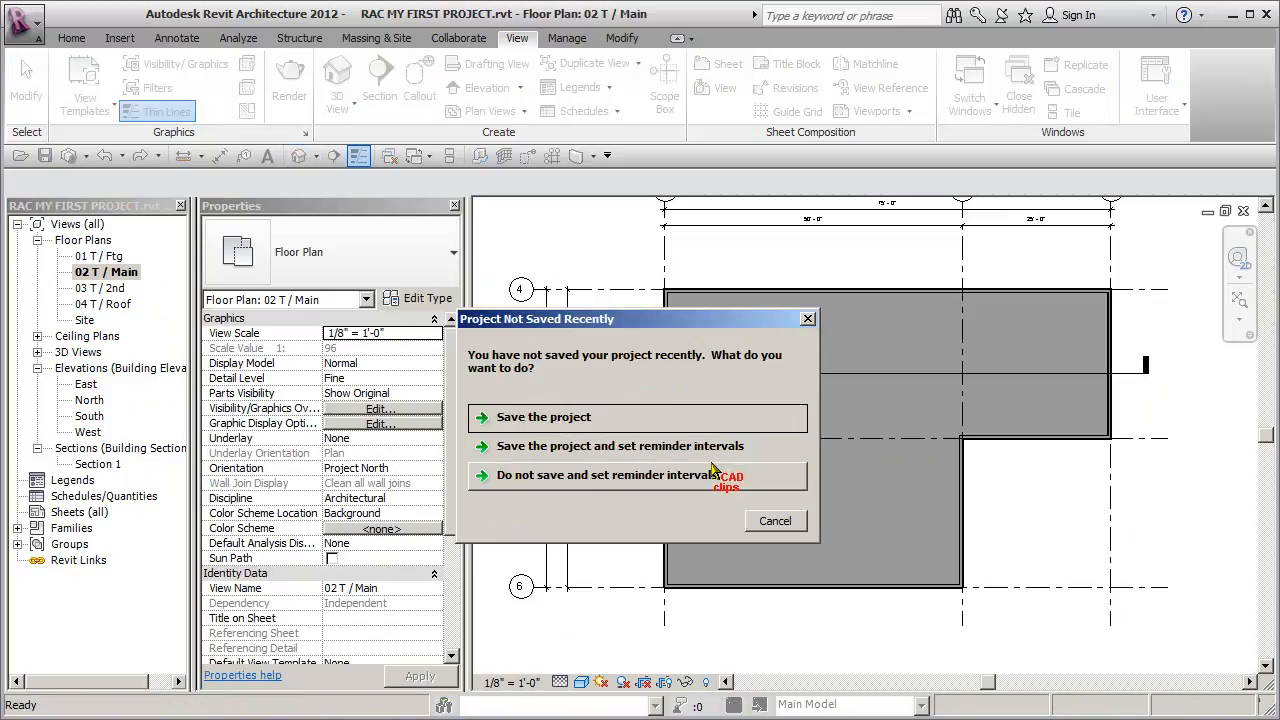
pyautogui.moveTo(680, 322); pyautogui.dragTo(711, 291)
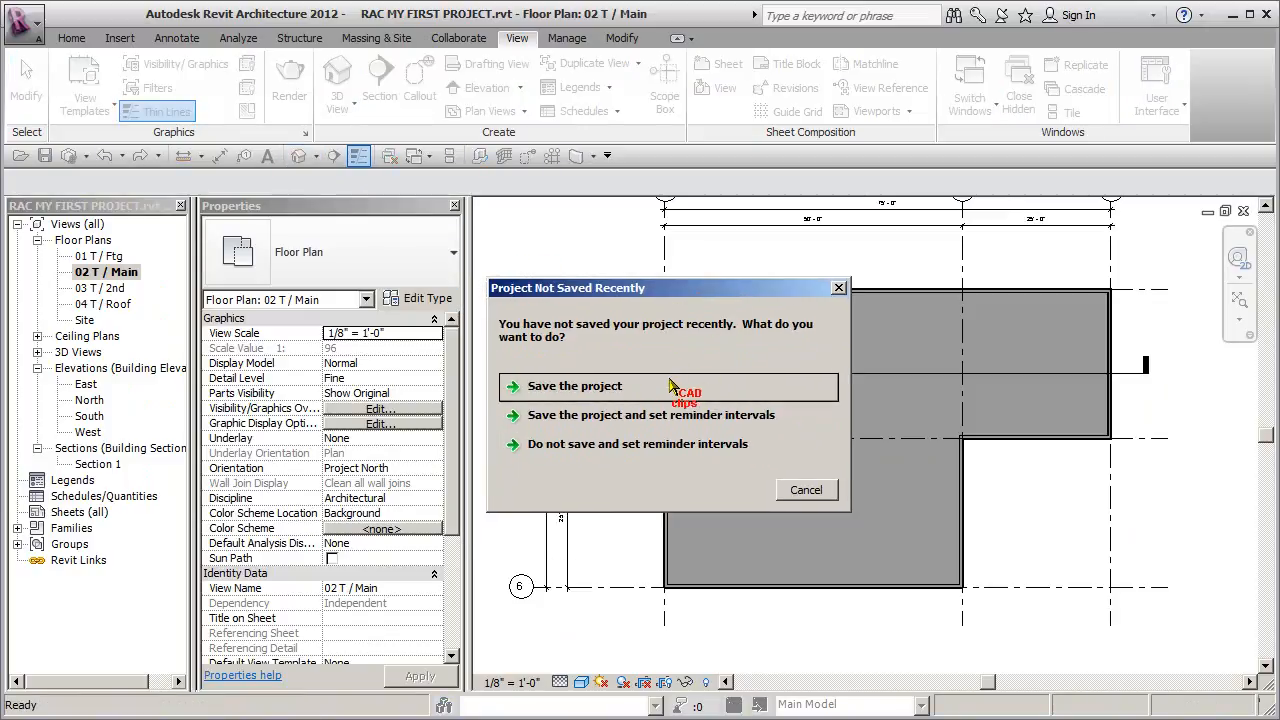
# - Save the project and open the default 3D view of the building
pyautogui.click(590, 387)
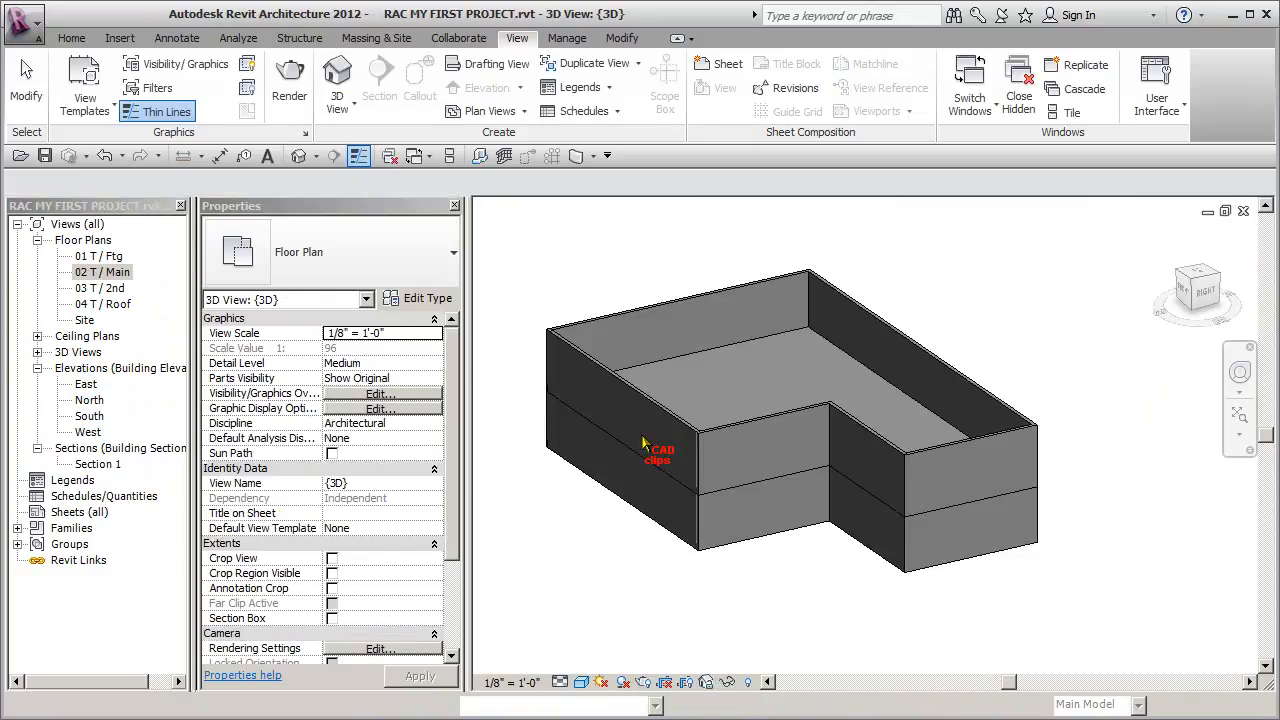
pyautogui.keyDown('shift'); pyautogui.moveTo(693, 538); pyautogui.dragTo(800, 560, button='middle'); pyautogui.keyUp('shift')
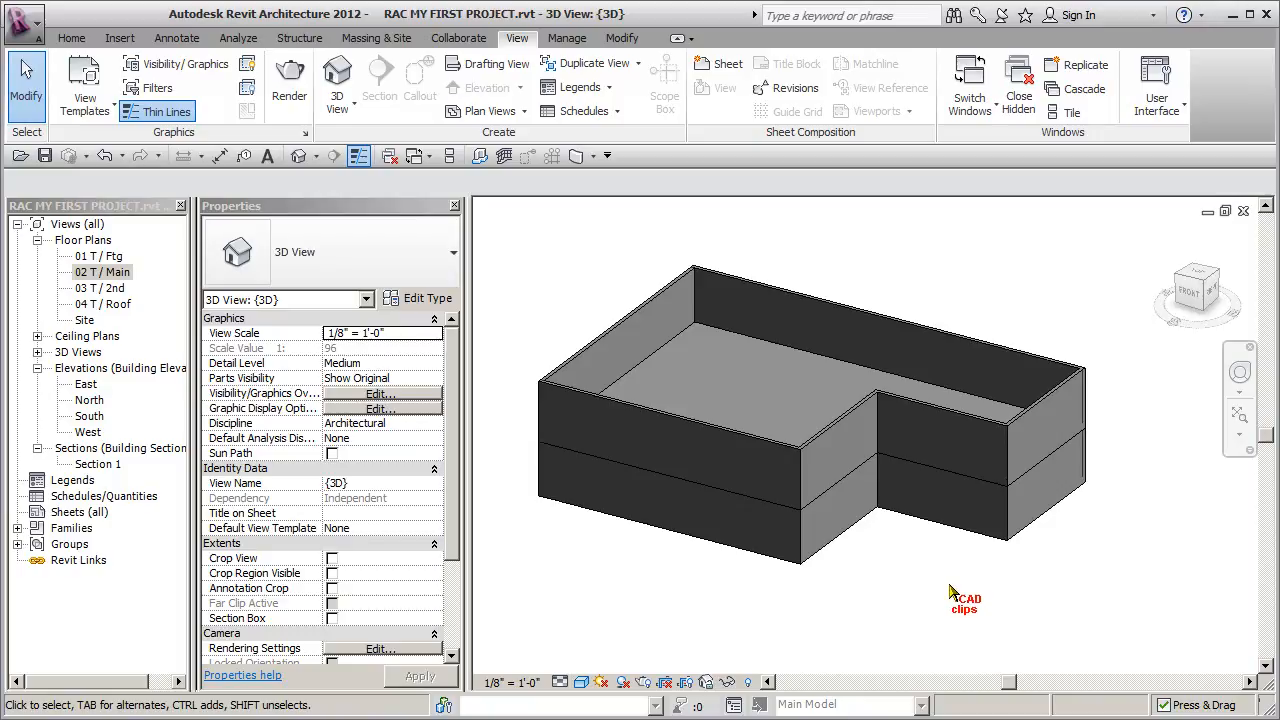
# - Inspect the Base Extension Distance and lower edge of the main-level 6" Exterior Wall at the short end of the projecting wing
pyautogui.scroll(3, 1066, 507)
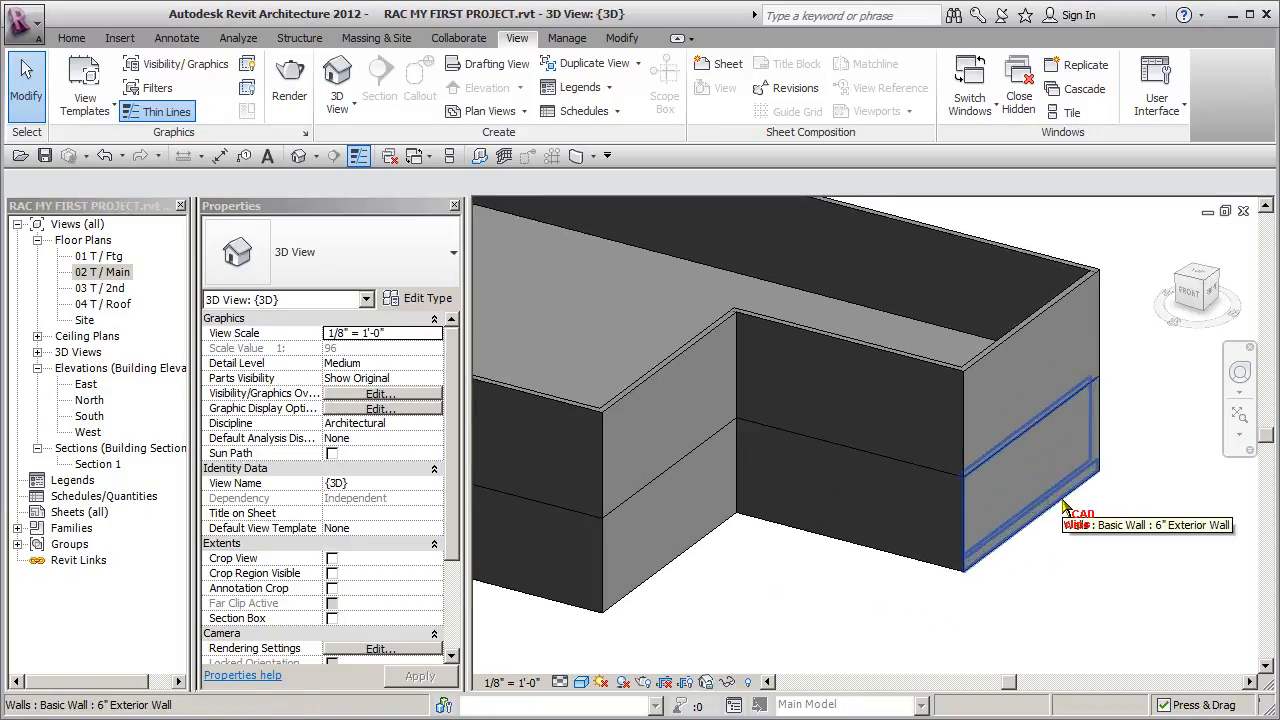
pyautogui.click(1058, 510)
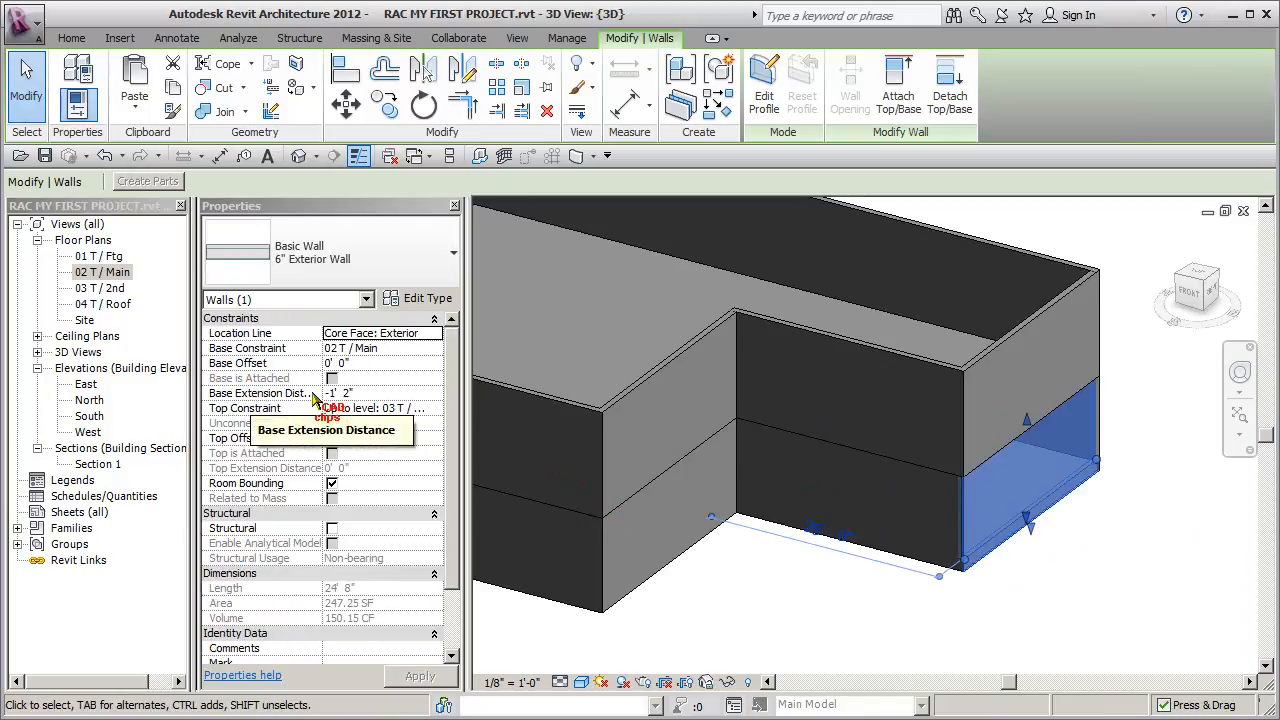
pyautogui.scroll(2, 1040, 548)
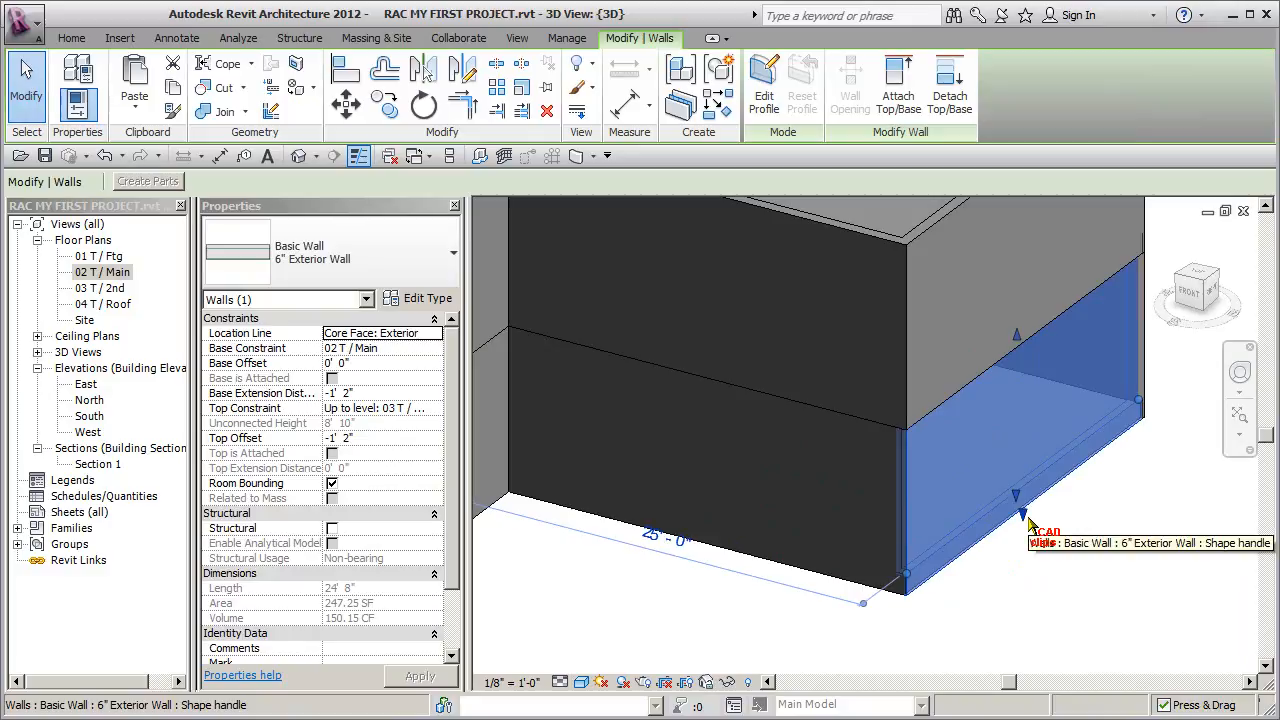
pyautogui.click(1069, 552)
pyautogui.scroll(-4, 1066, 555)
pyautogui.scroll(-3, 1066, 556)
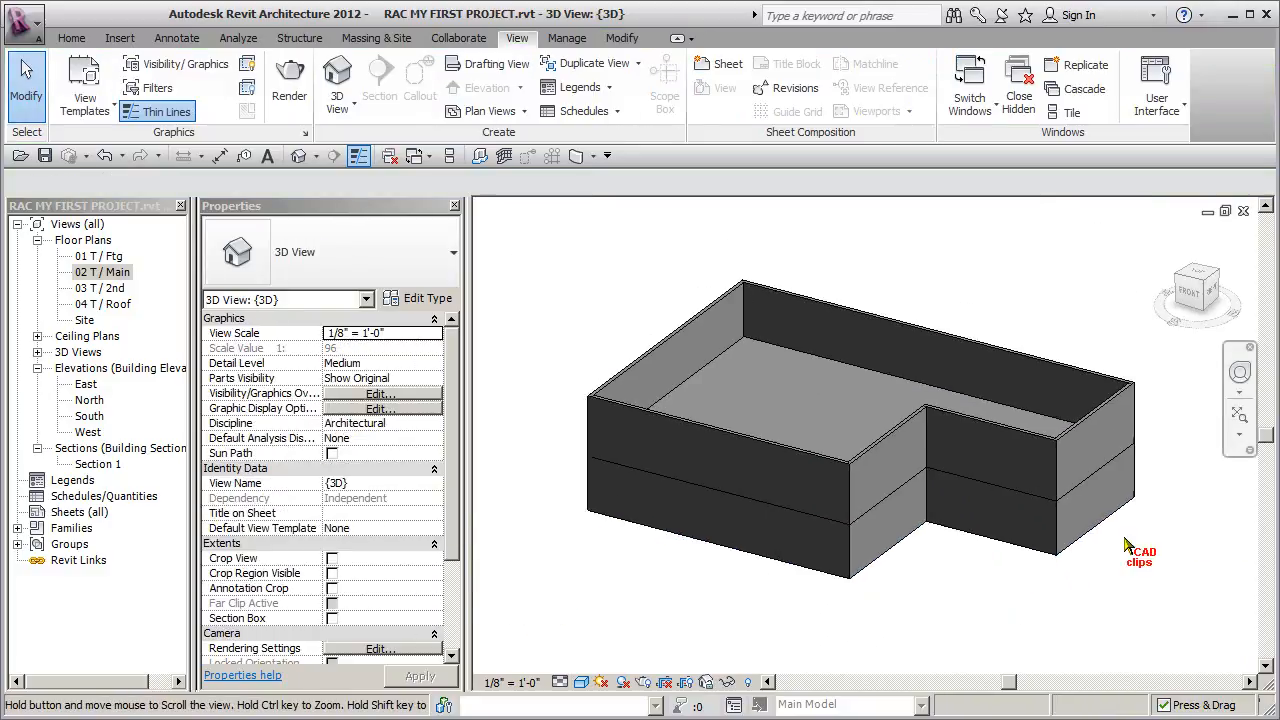